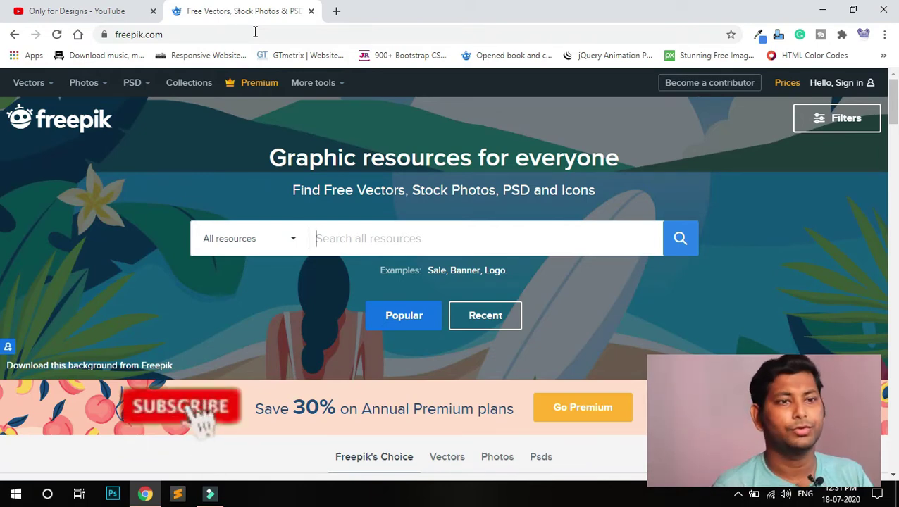
- Search all resources on Freepik for "logo"
scroll(257, 189, "down", 1)
scroll(297, 264, "down", 10)
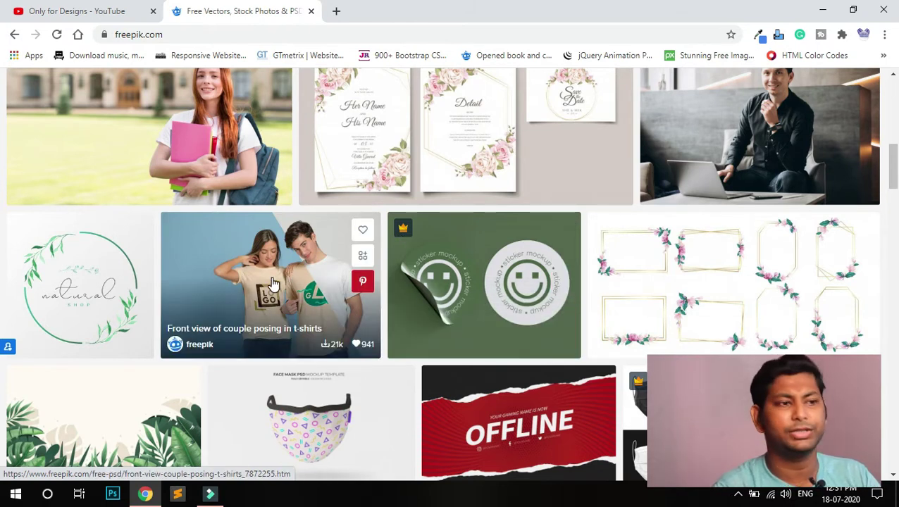
scroll(273, 284, "up", 2)
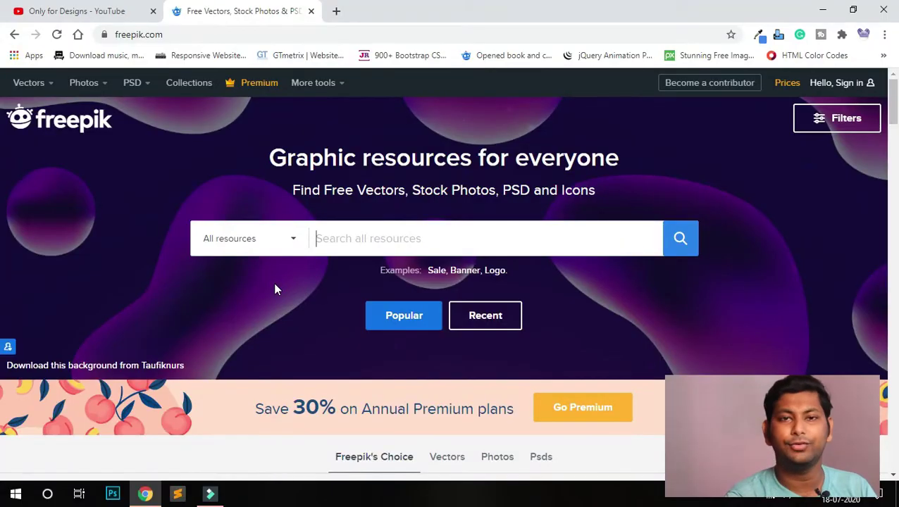
left_click(350, 243)
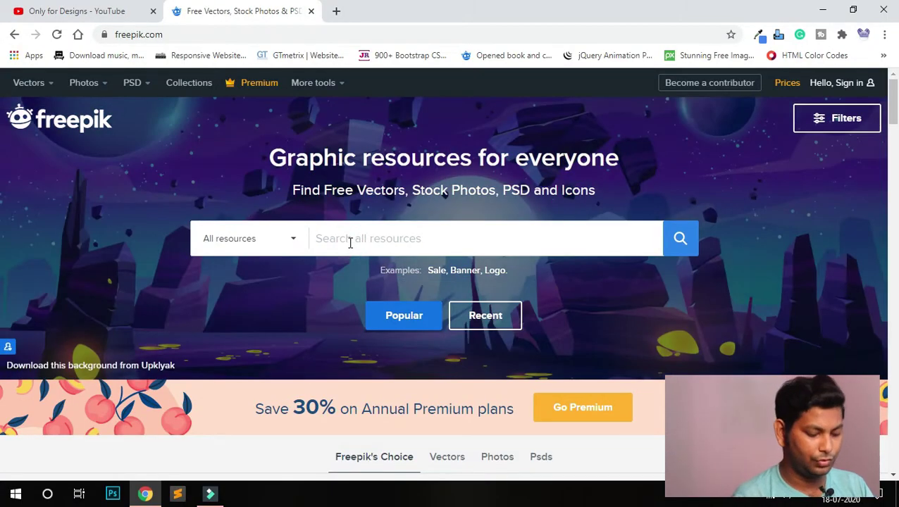
type("logo")
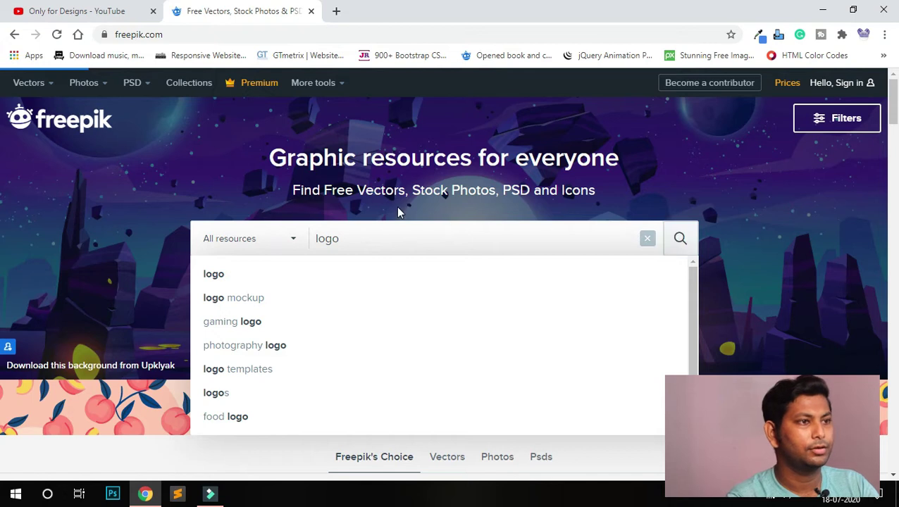
scroll(398, 211, "down", 2)
left_click(216, 141)
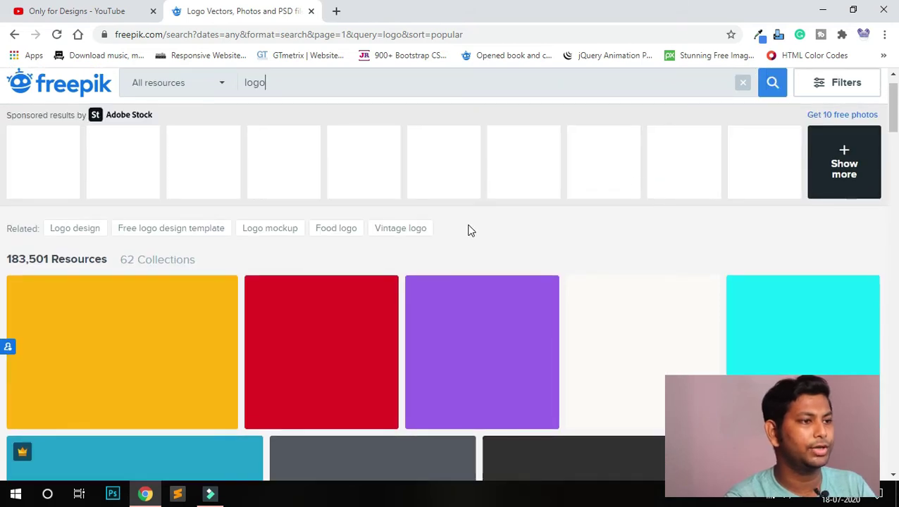
- Examine the logo search results, including the resource count, the featured collections and the available designs
left_click_drag(5, 262, 111, 266)
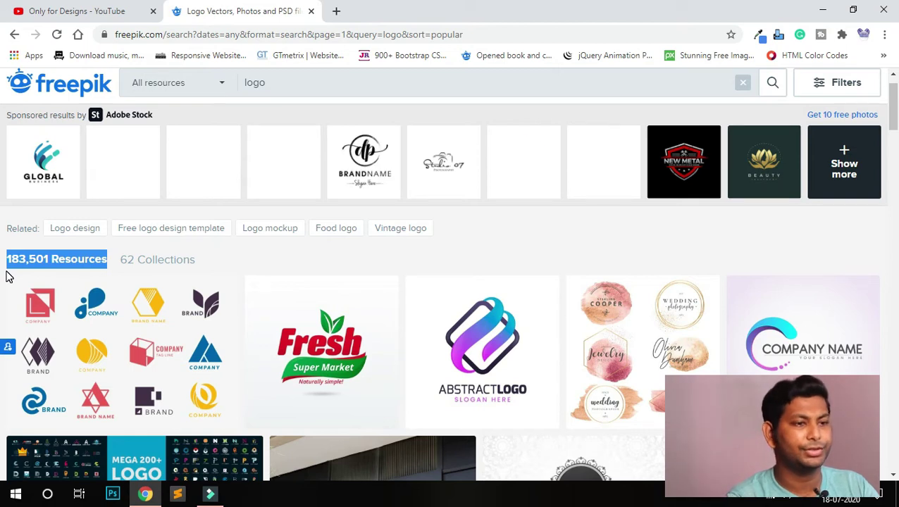
scroll(416, 283, "down", 1)
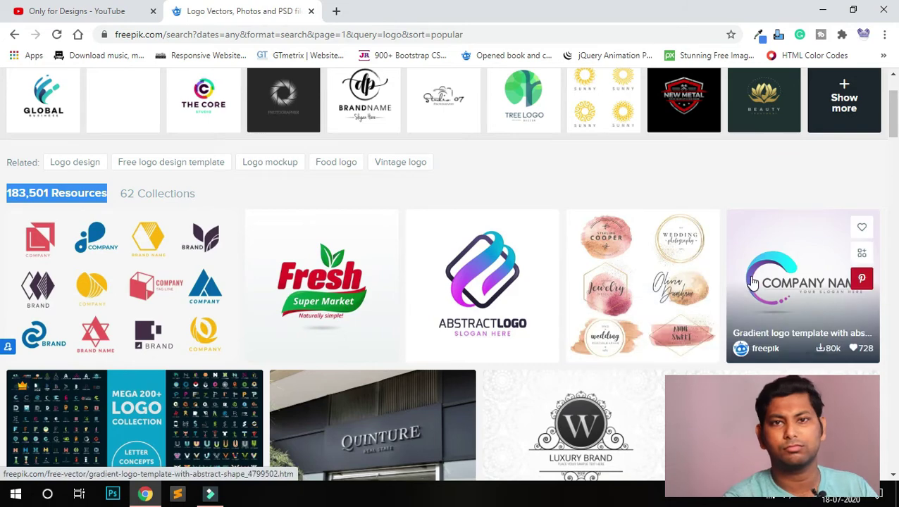
scroll(415, 308, "down", 6)
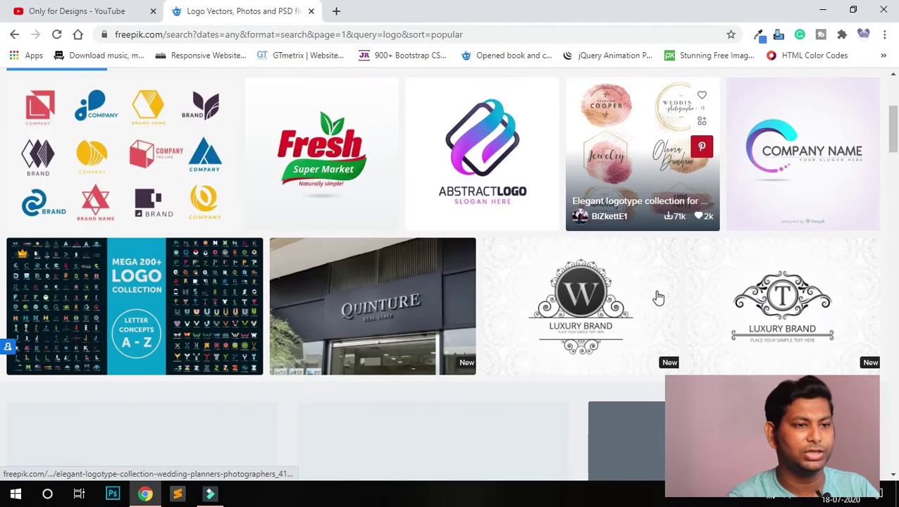
scroll(417, 306, "down", 2)
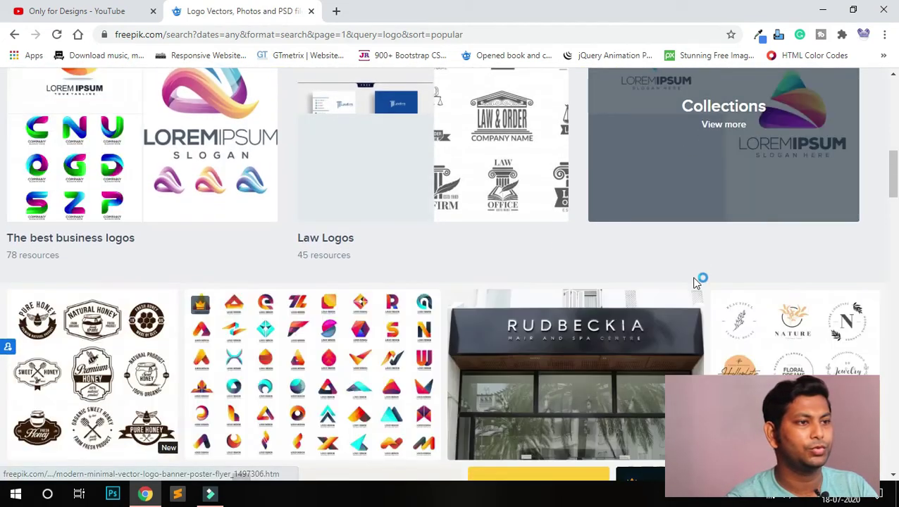
scroll(445, 285, "up", 2)
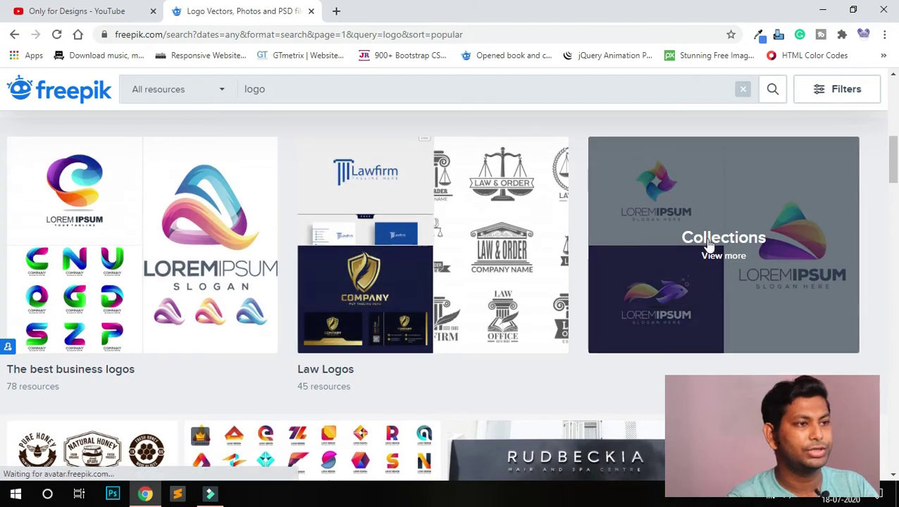
scroll(715, 251, "down", 4)
scroll(716, 252, "down", 10)
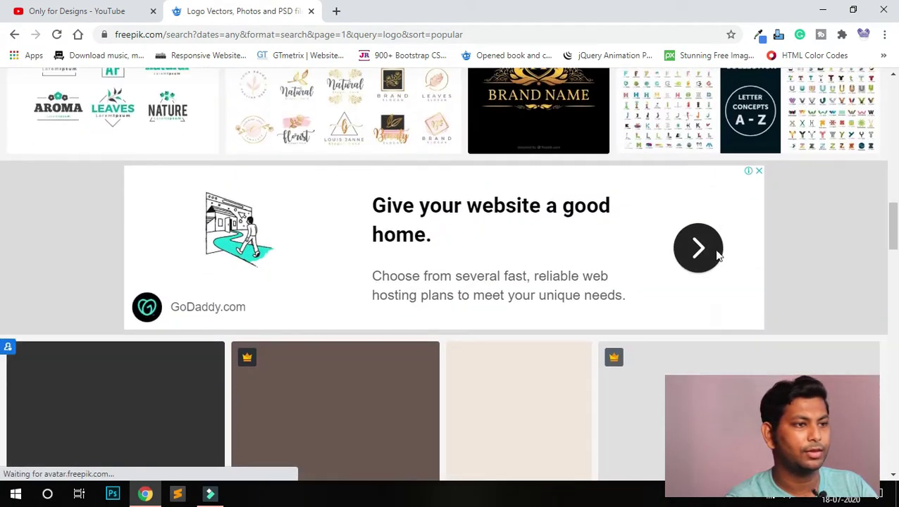
scroll(708, 277, "up", 14)
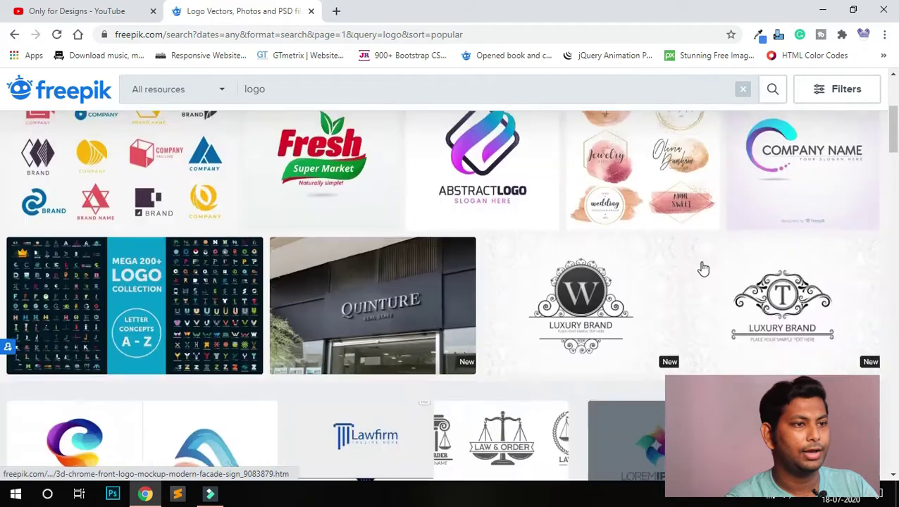
scroll(712, 256, "down", 1)
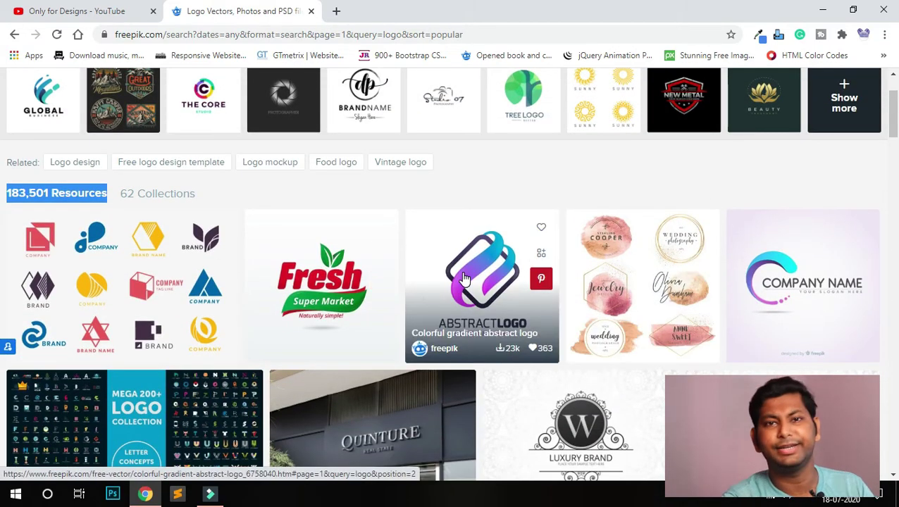
- Open the "Colorful gradient abstract logo" resource and get it with the free download option
left_click(462, 275)
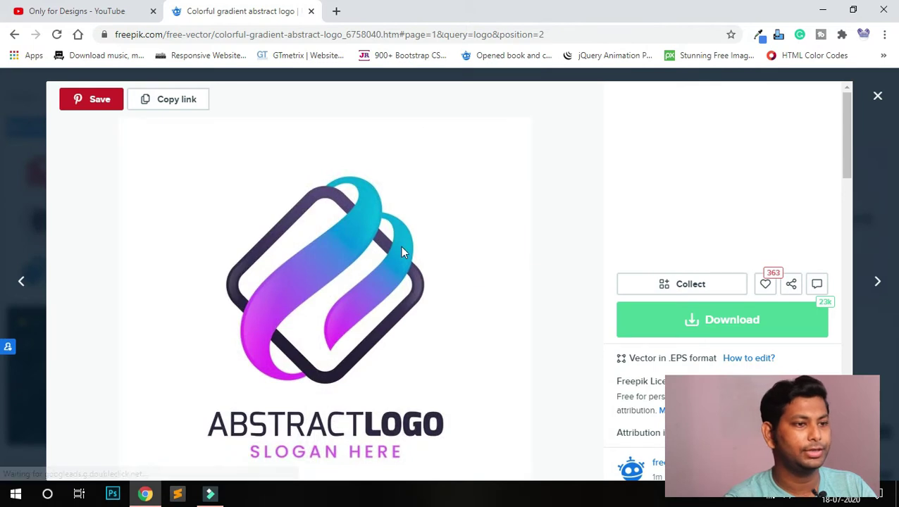
scroll(402, 252, "down", 2)
scroll(409, 282, "up", 1)
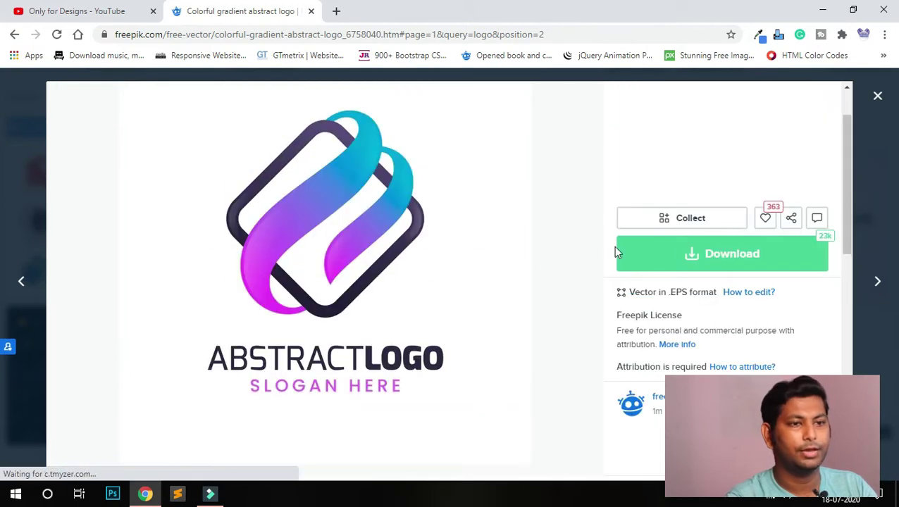
left_click(696, 255)
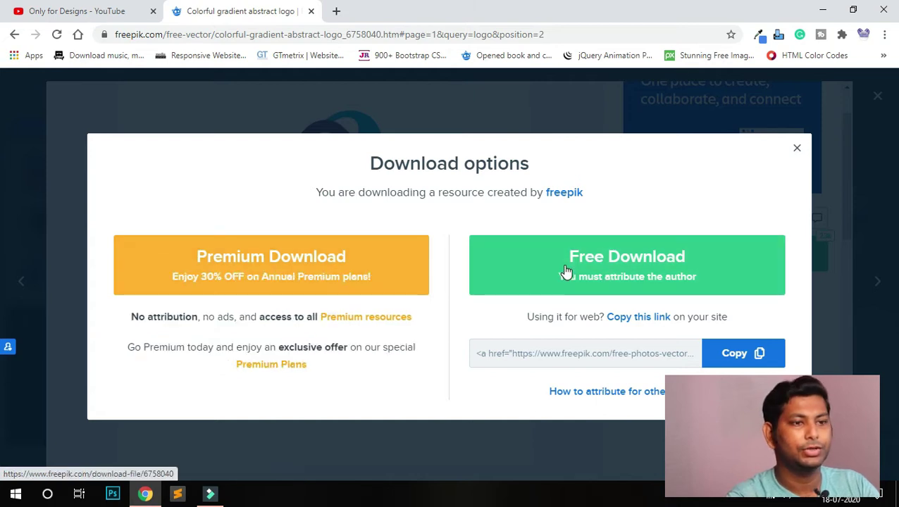
left_click(568, 275)
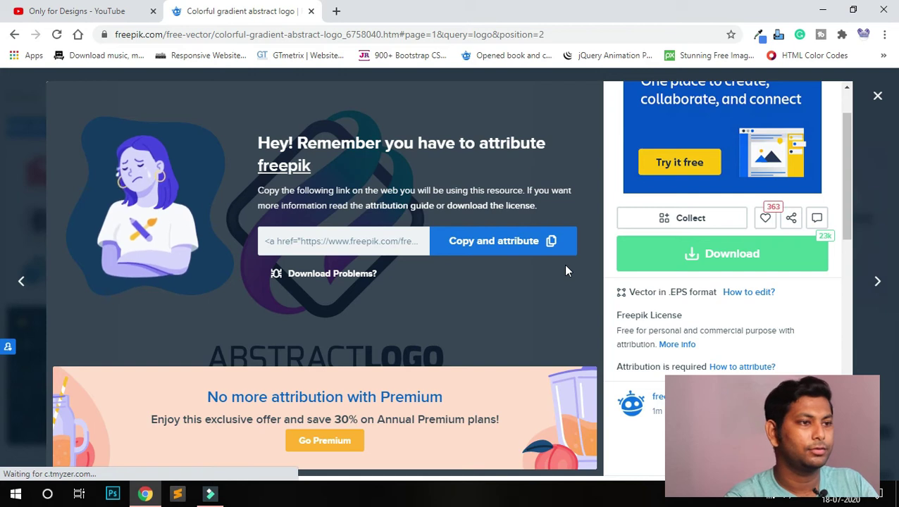
left_click(689, 254)
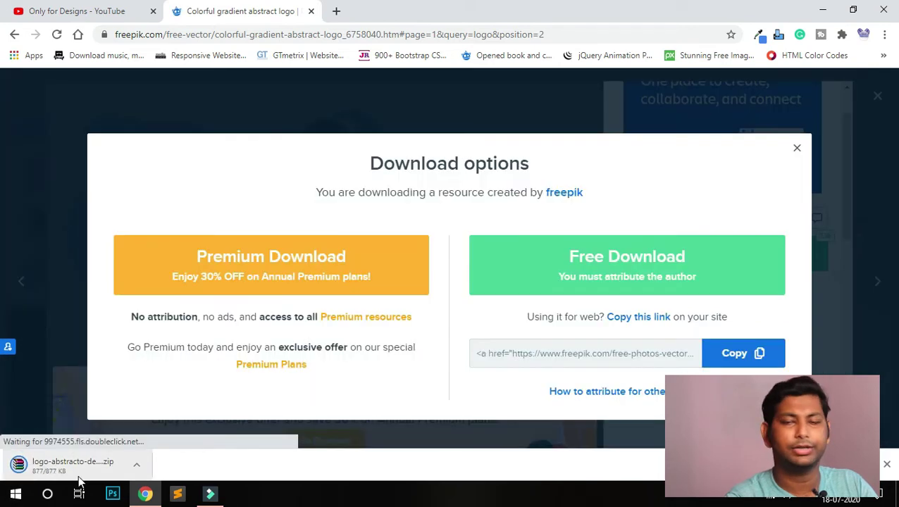
- Locate the downloaded logo zip archive in the Downloads folder and transfer it to the desktop
left_click(136, 465)
left_click(164, 421)
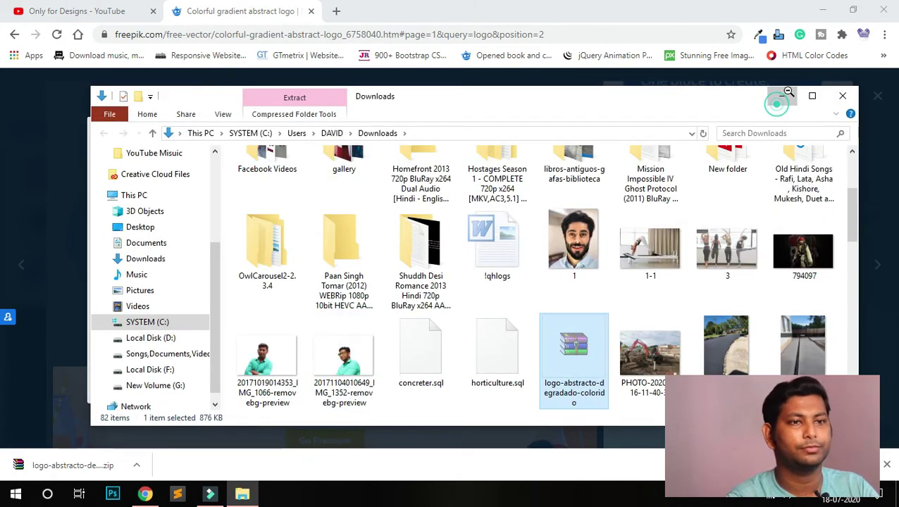
left_click(783, 96)
left_click(822, 10)
right_click(530, 159)
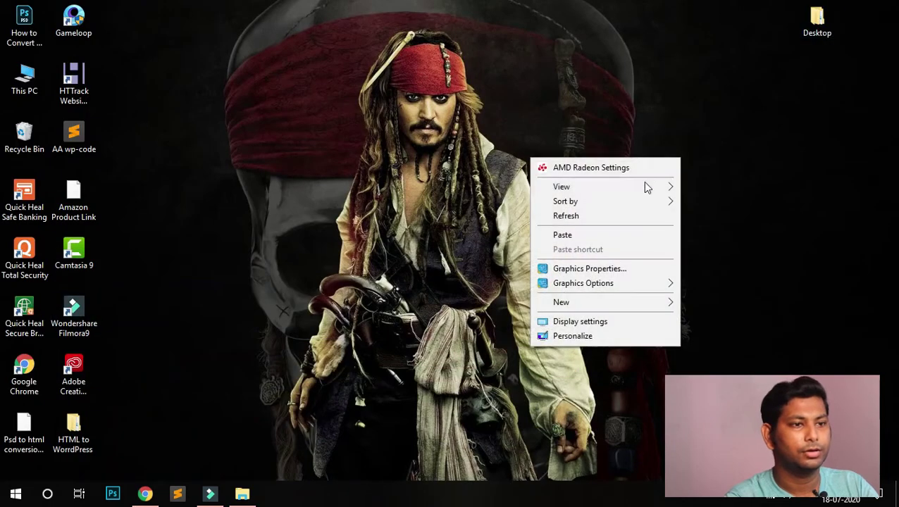
left_click(626, 235)
- Check the contents of the logo archive and extract its files directly onto the desktop
double_click(510, 134)
left_click(773, 89)
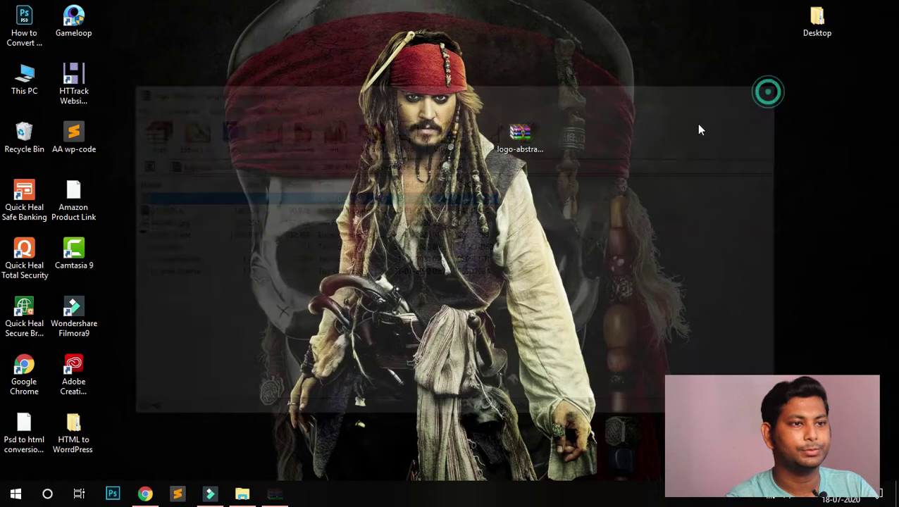
right_click(515, 131)
left_click(561, 186)
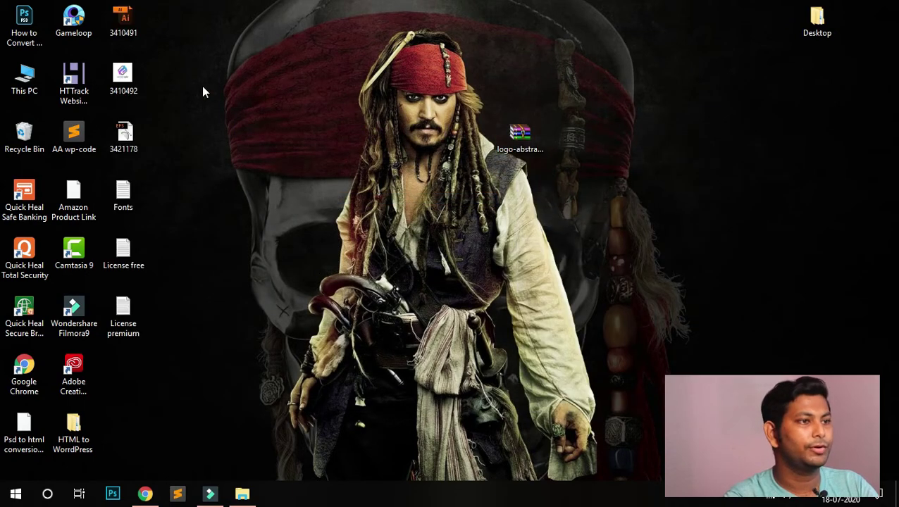
- Create a new folder on the desktop, move all the extracted logo files into it and maximize its window
left_click_drag(176, 6, 134, 340)
key("ctrl+x")
right_click(585, 61)
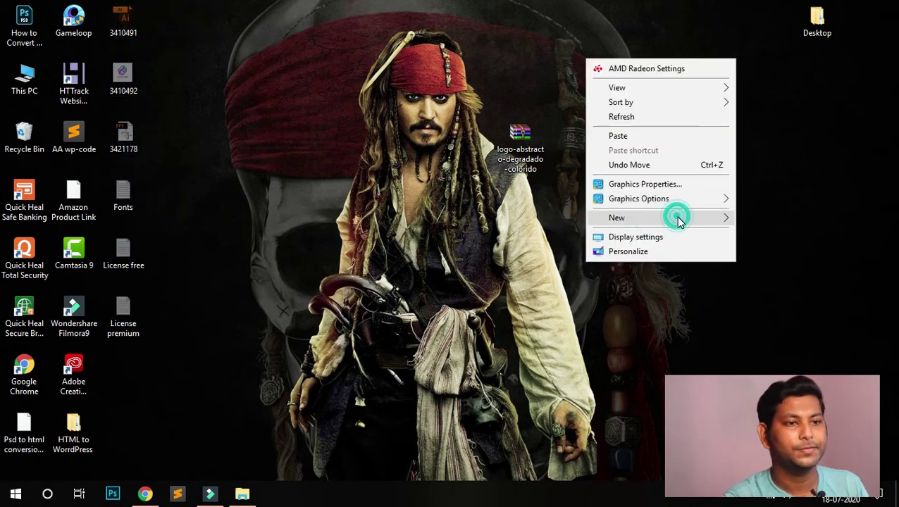
mouse_move(716, 223)
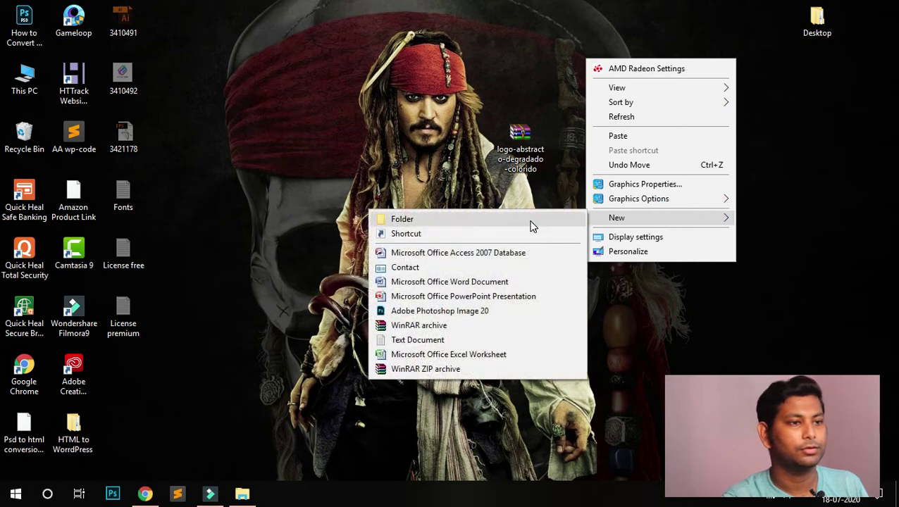
left_click(532, 218)
left_click(696, 182)
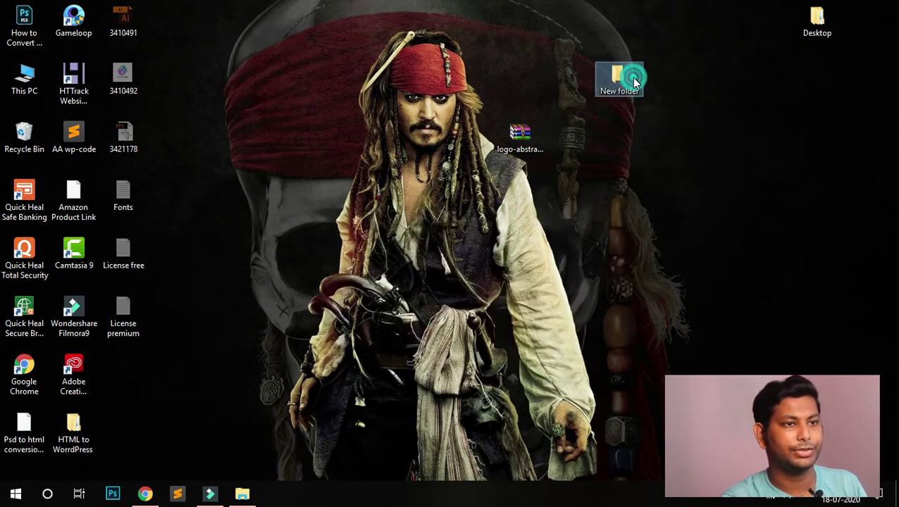
key("Return")
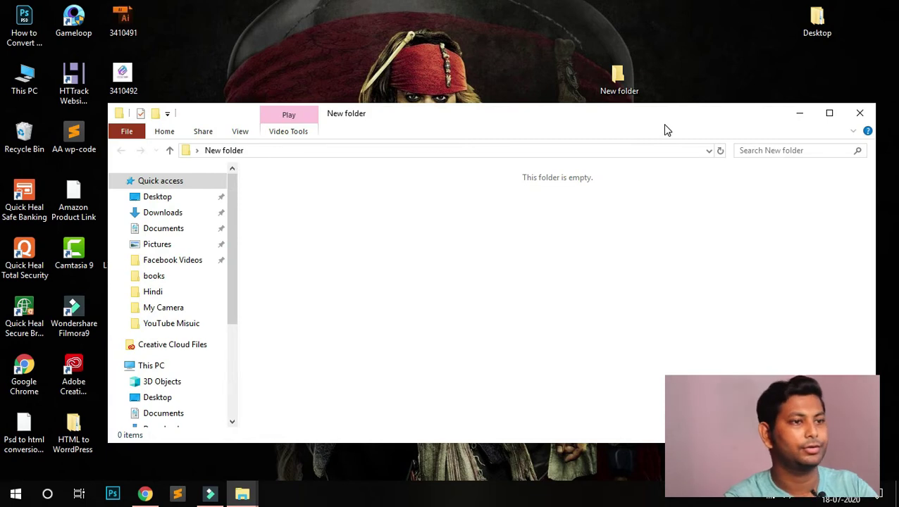
key("ctrl+v")
left_click(830, 117)
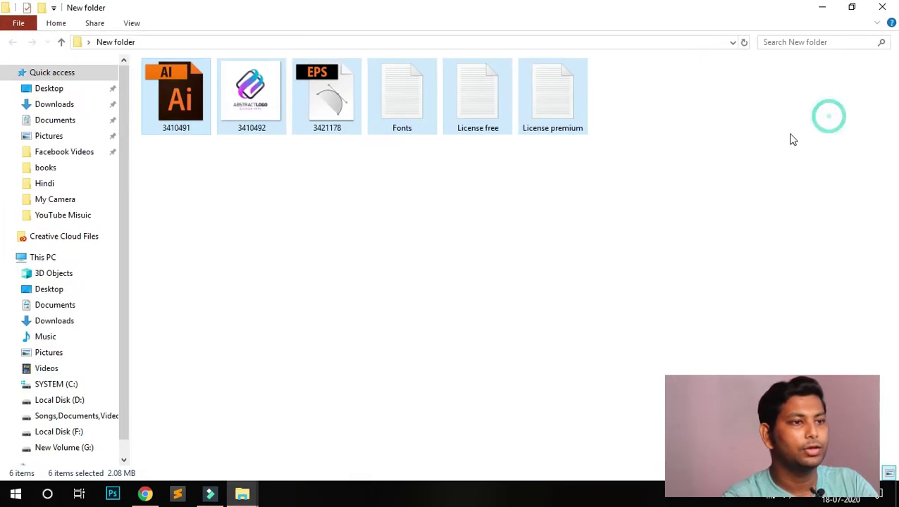
- Examine the file types in the folder: the AI, JPG and EPS logo files and the Fonts and license text files
left_click(636, 167)
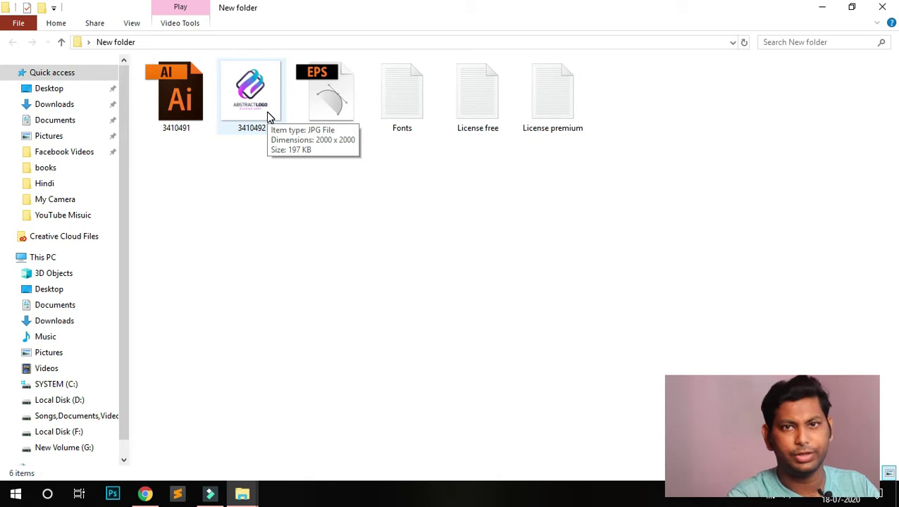
left_click(341, 121)
left_click(201, 106, "ctrl")
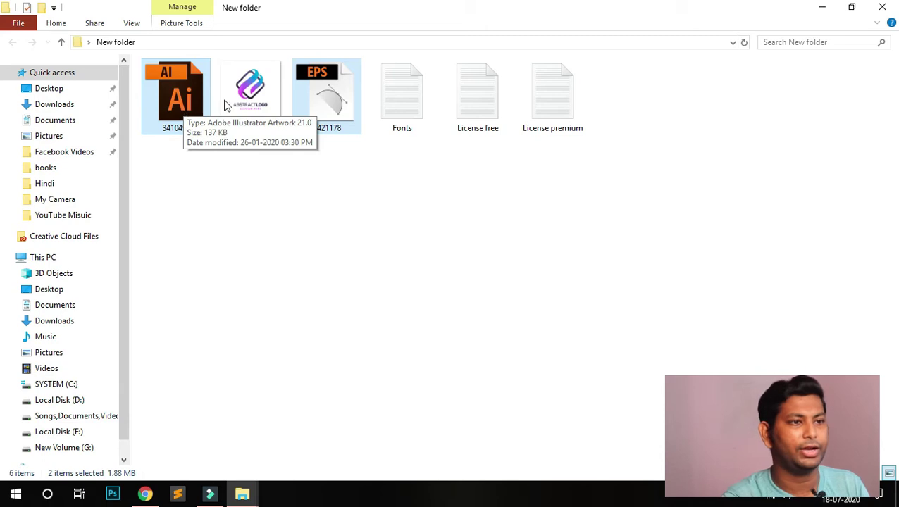
left_click(414, 97)
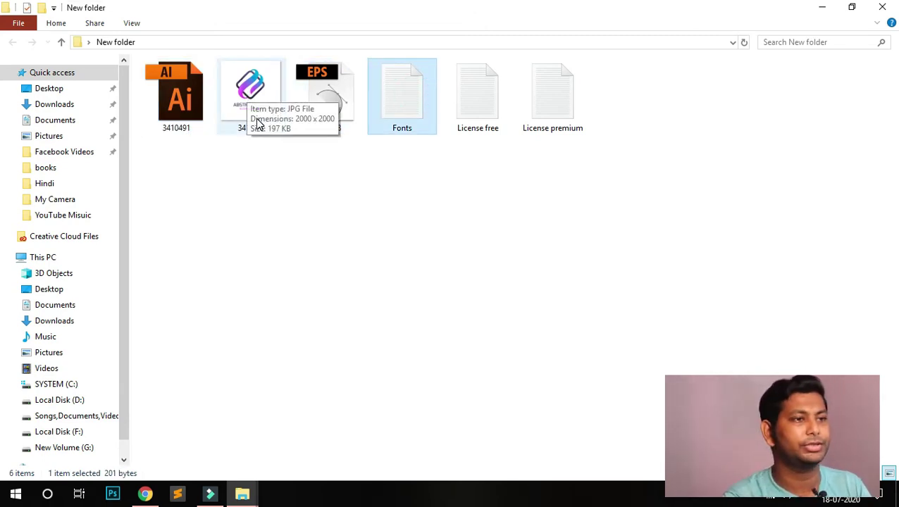
left_click(468, 131)
left_click(550, 124)
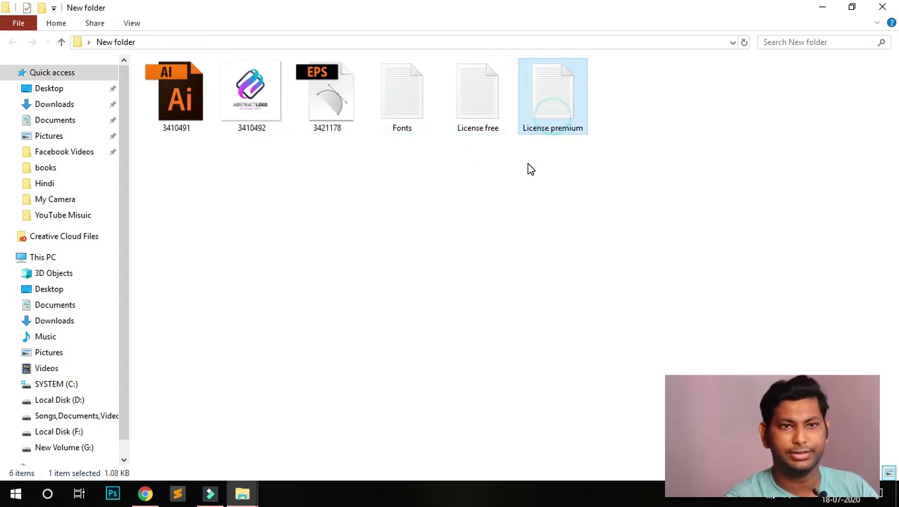
left_click(460, 80)
left_click(555, 125)
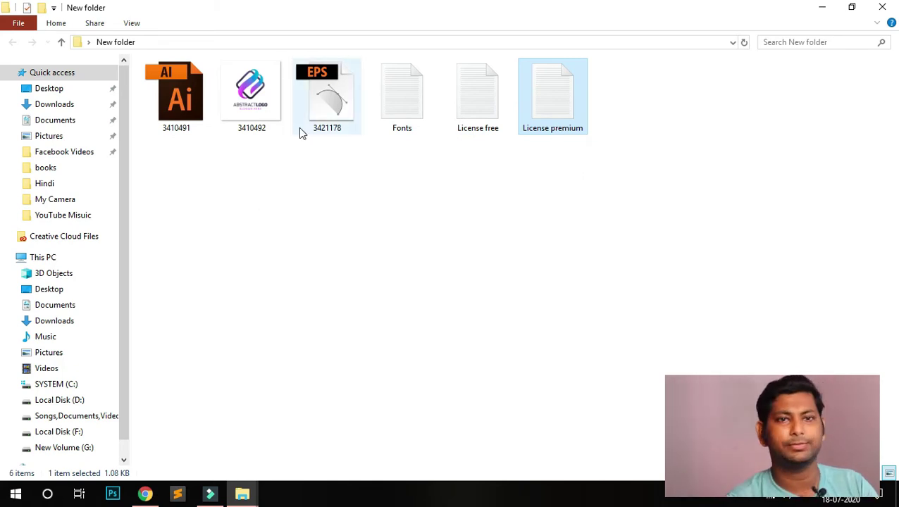
- Open the 3410491 AI file in Adobe Illustrator CC 2017, continuing past the color profile warning and closing the missing fonts notice
left_click(187, 114)
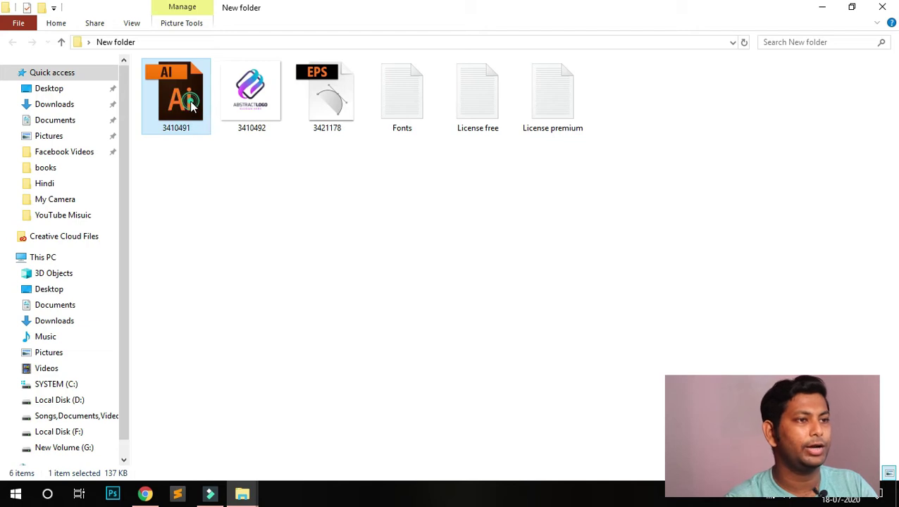
double_click(190, 106)
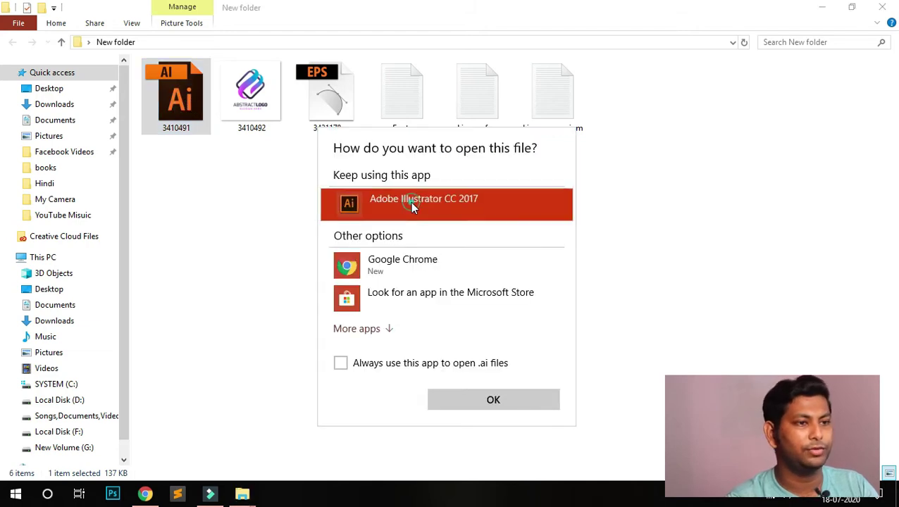
left_click(492, 409)
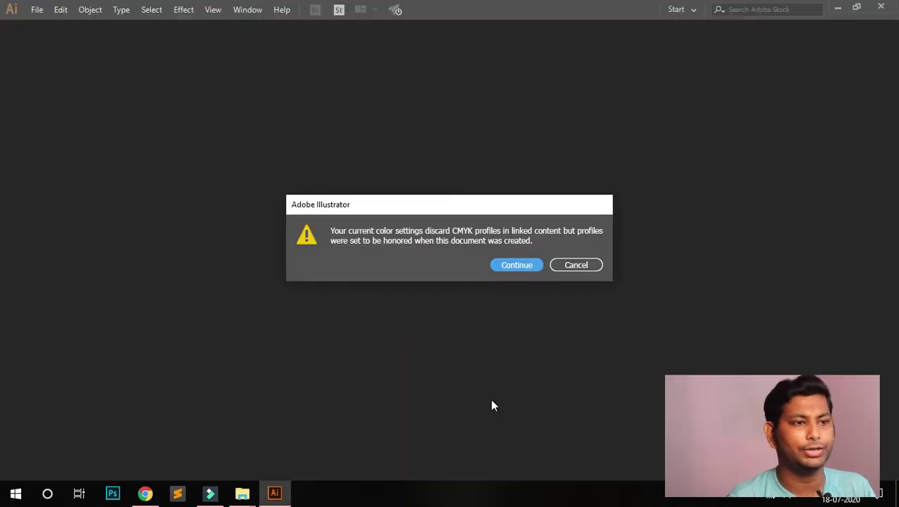
left_click(530, 267)
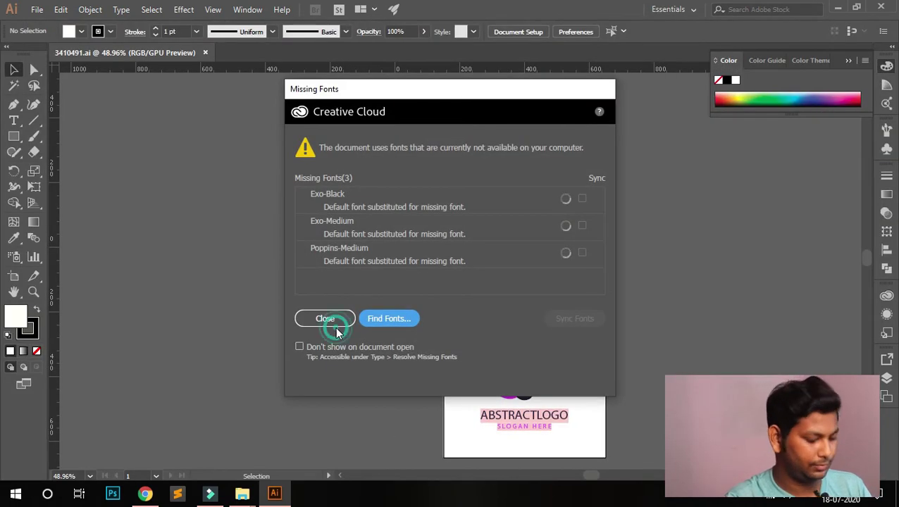
left_click(337, 333)
- Replace the ABSTRACTLOGO title inside the logo's text group with ONLY FOR DESIGNS
scroll(594, 403, "up", 3)
left_click_drag(504, 361, 531, 250)
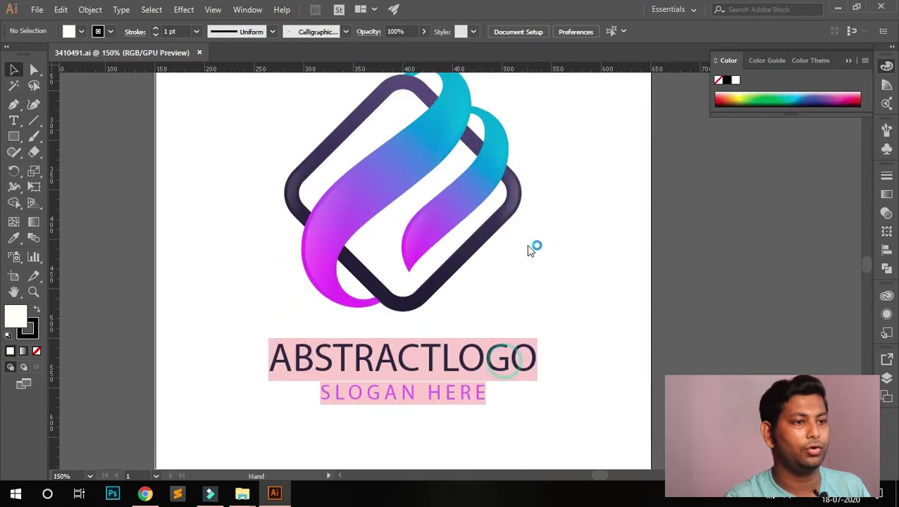
scroll(486, 244, "down", 1)
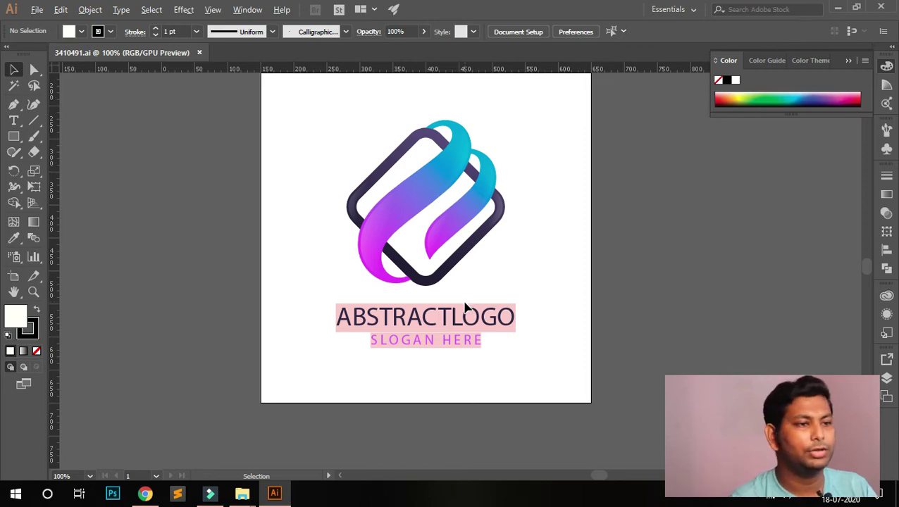
double_click(446, 315)
left_click(446, 319)
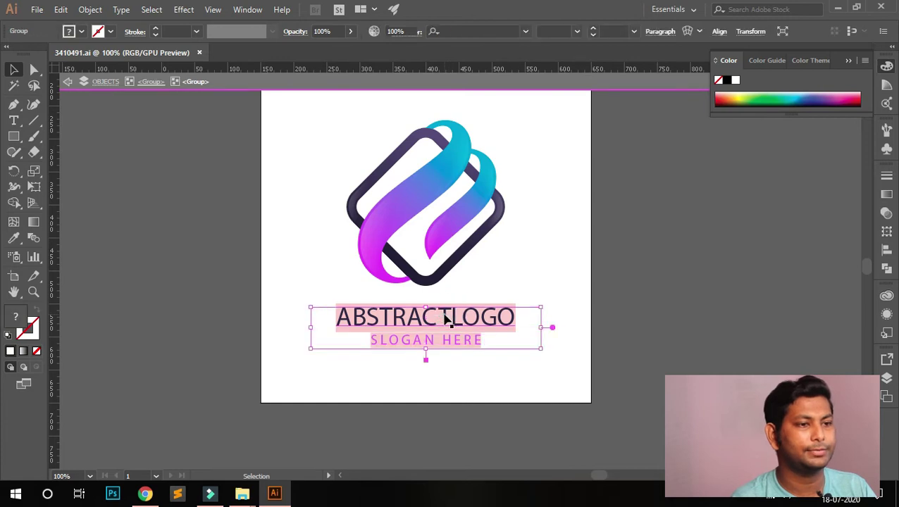
double_click(445, 319)
double_click(423, 319)
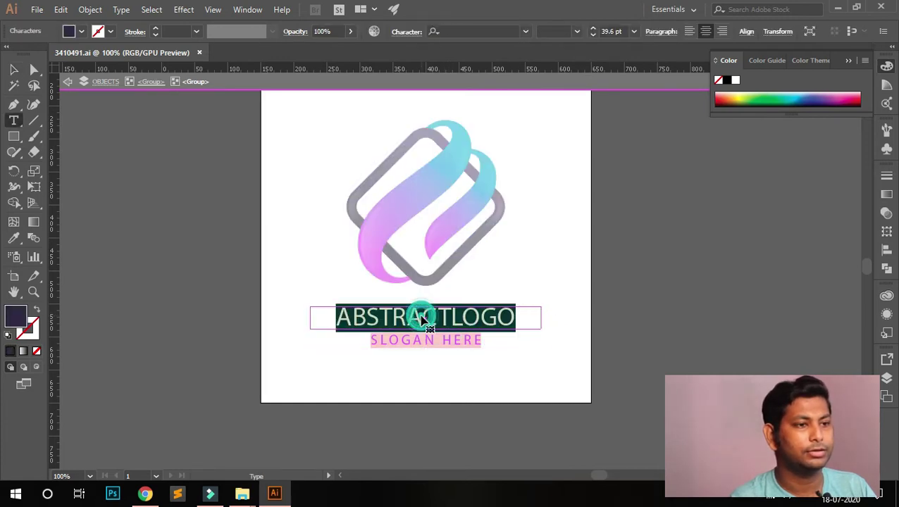
type("ONLY")
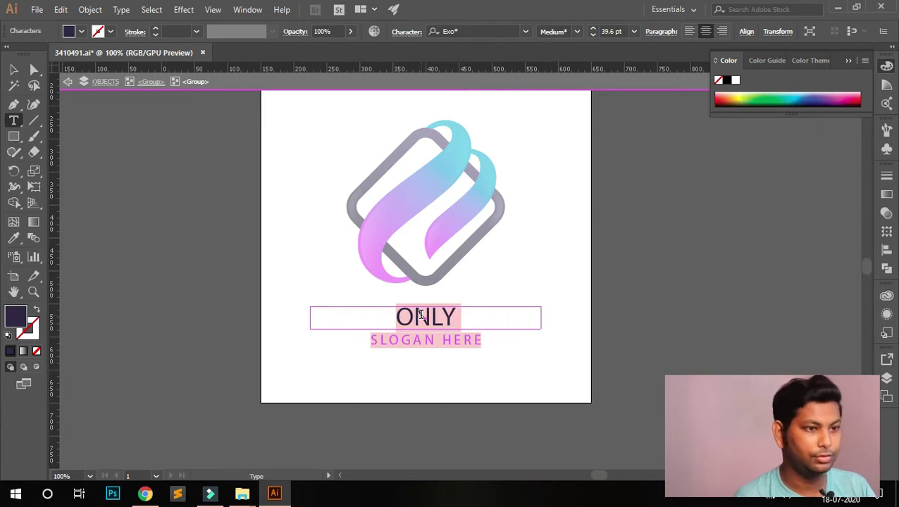
type(" FO")
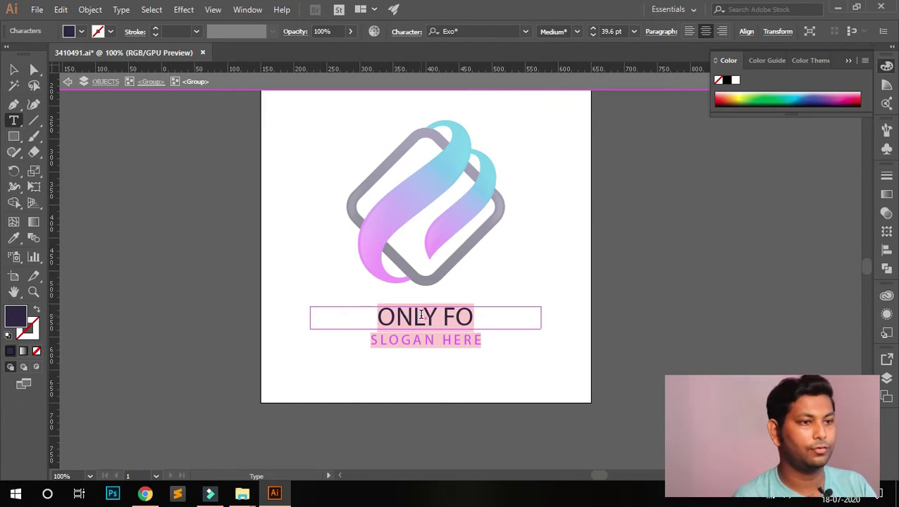
type("R DESIGNS")
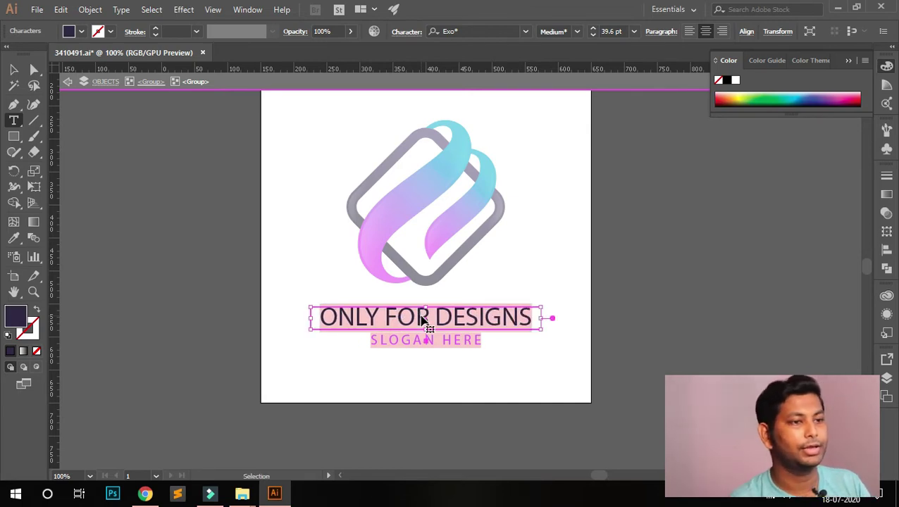
- Change the font of the whole ONLY FOR DESIGNS title to Monotype Corsiva
key("ctrl+a")
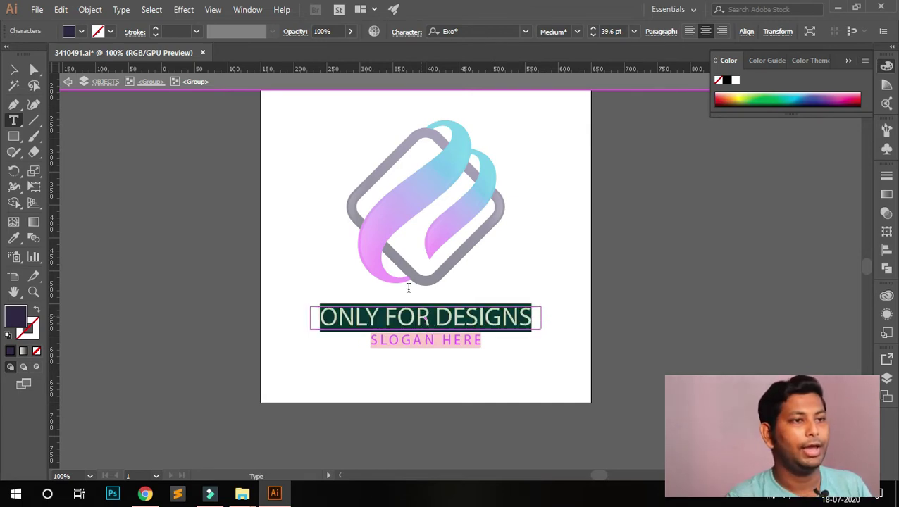
left_click(525, 31)
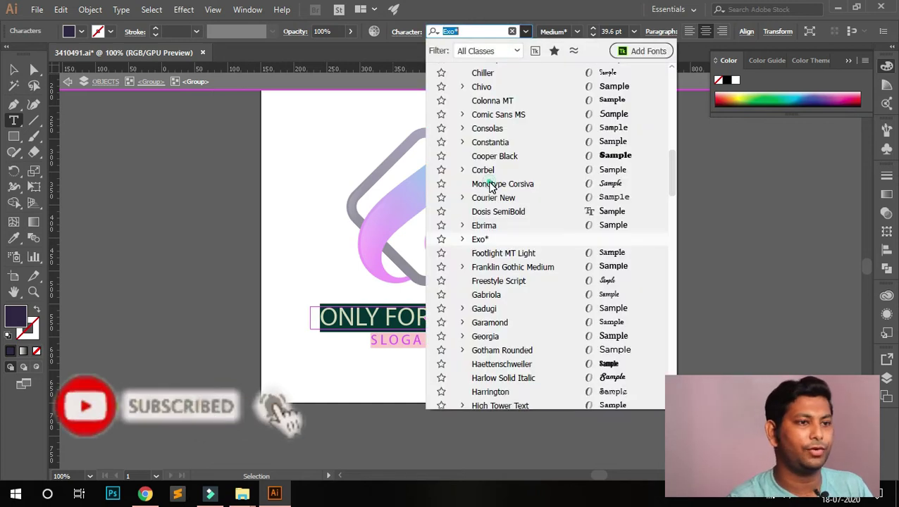
left_click(491, 186)
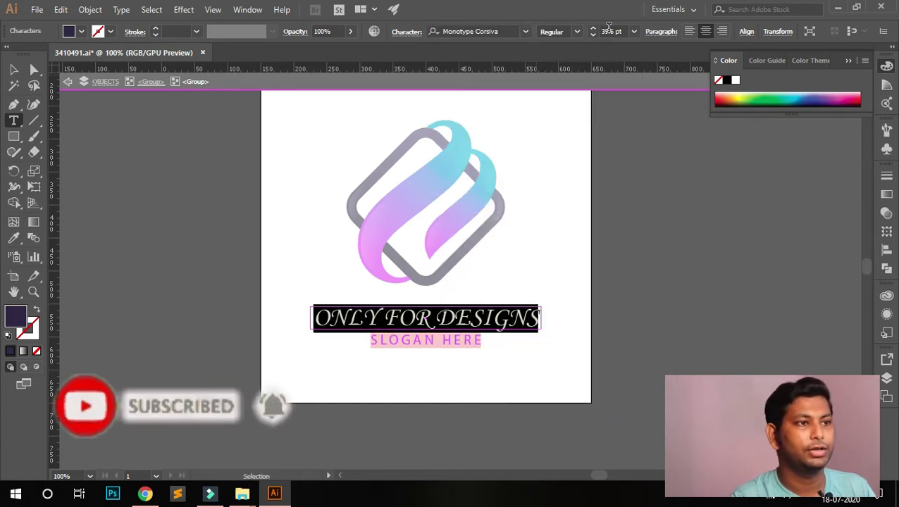
- Try a yellow fill on the ONLY FOR DESIGNS title, and settle on a dark grey swatch
left_click(72, 32)
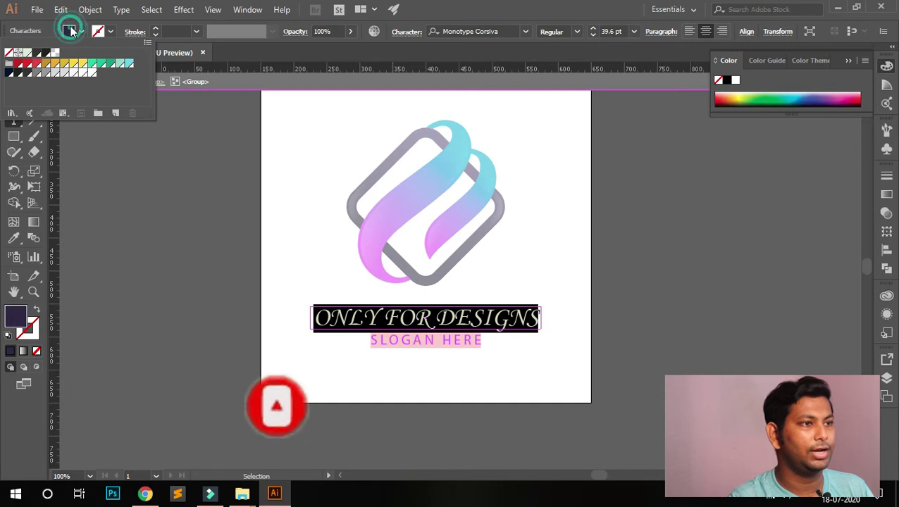
left_click(72, 64)
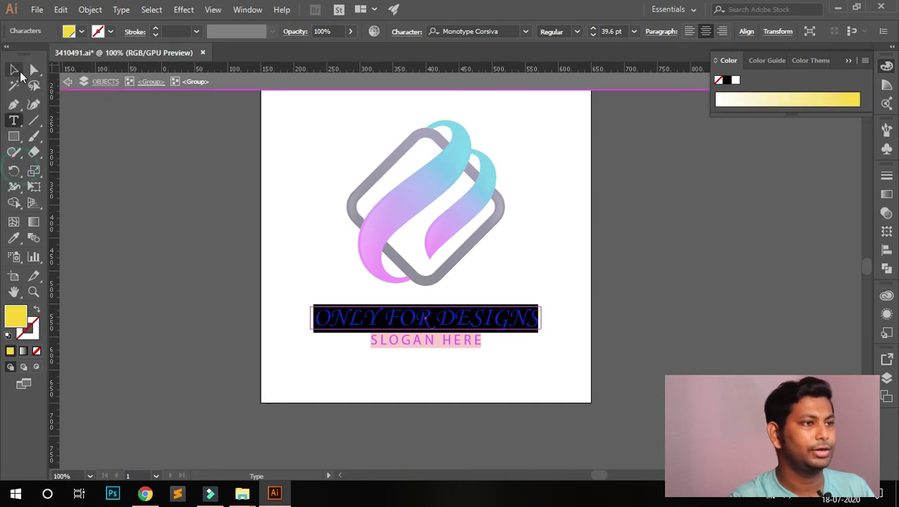
left_click(13, 69)
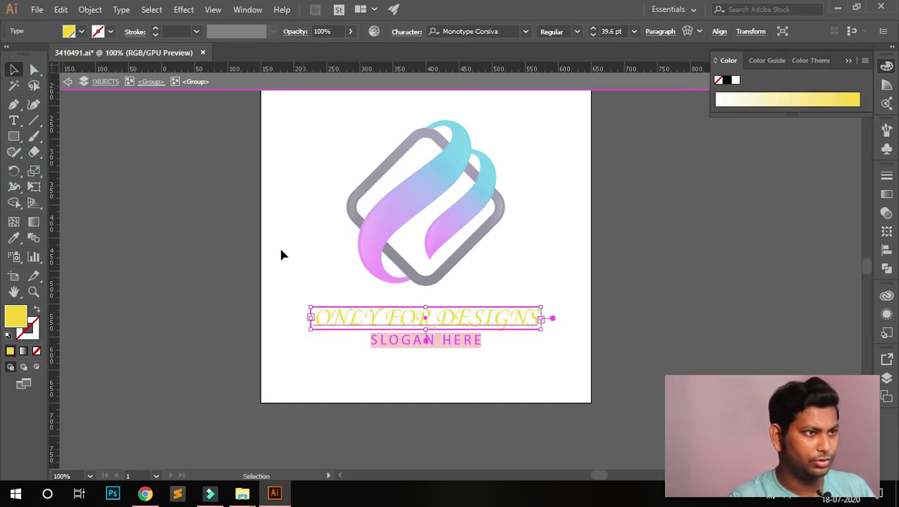
left_click(77, 31)
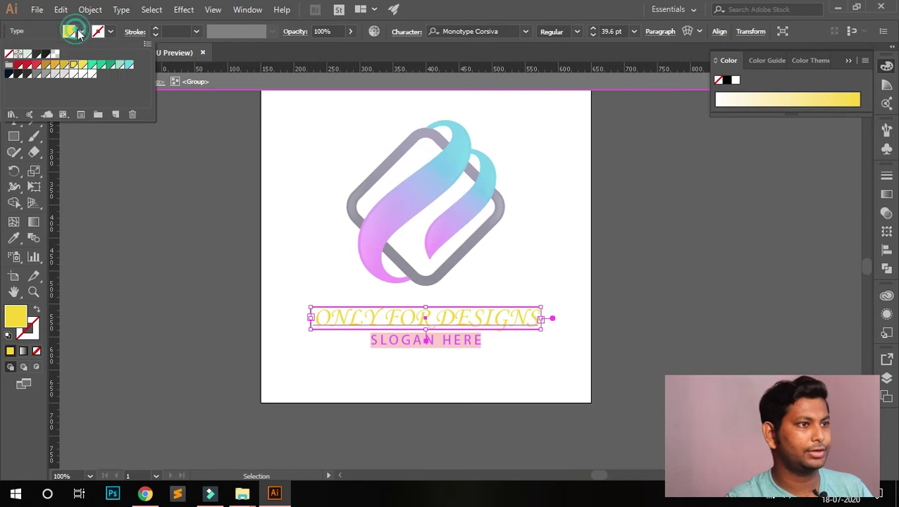
left_click(38, 54)
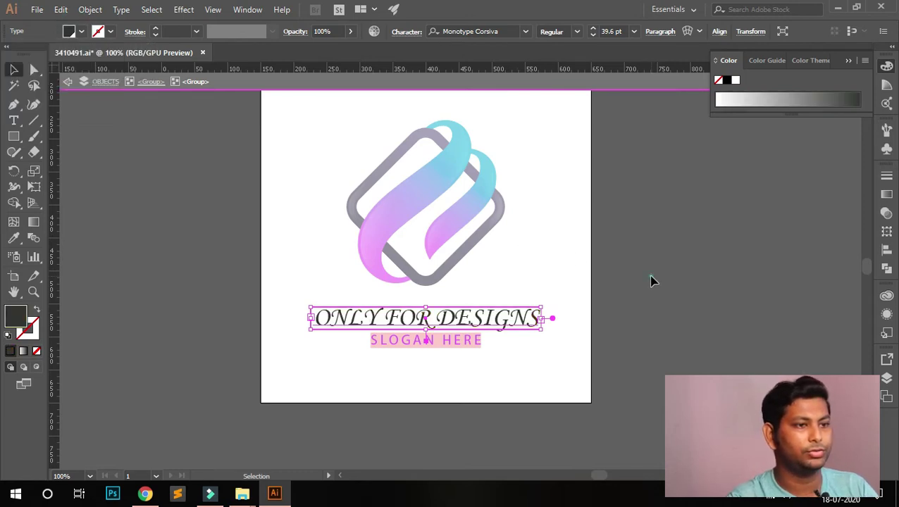
- Replace the SLOGAN HERE text under the title with the designer's full name and deselect it
double_click(468, 343)
triple_click(465, 341)
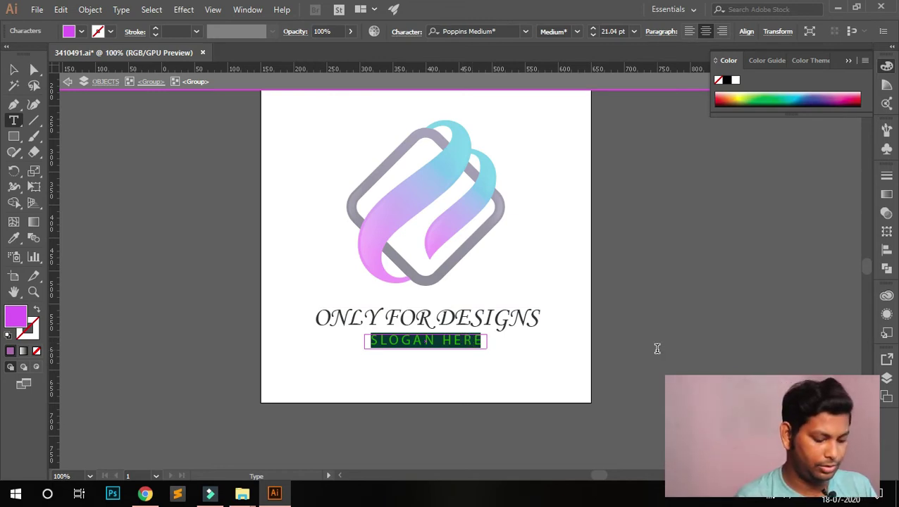
type("Dip")
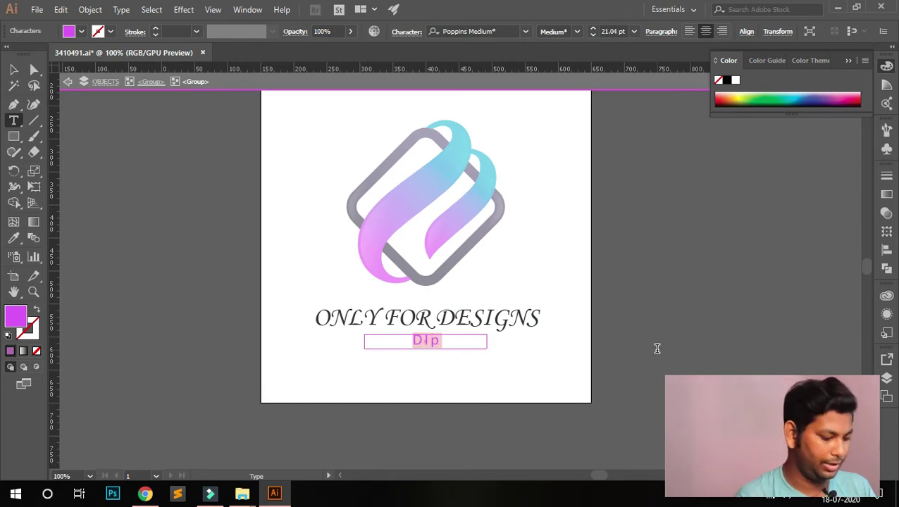
type(" SA")
key("BackSpace")
key("BackSpace")
key("BackSpace")
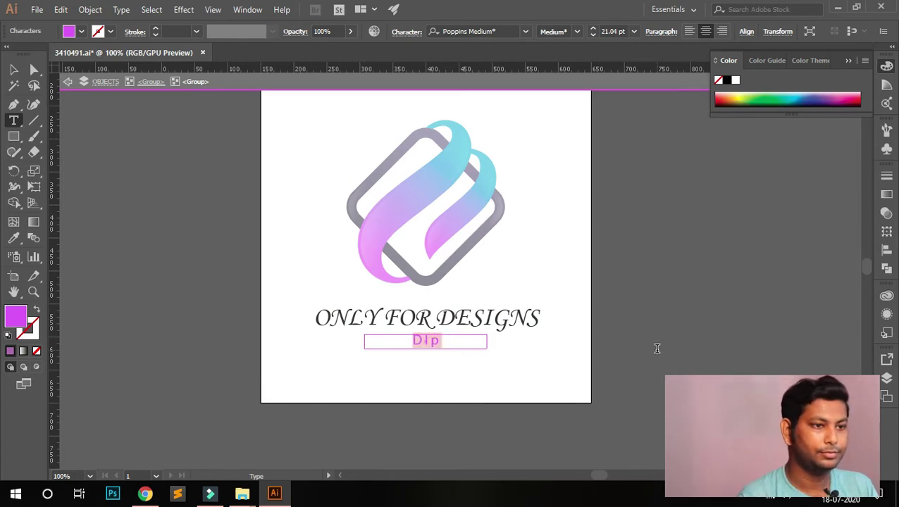
type("Santra")
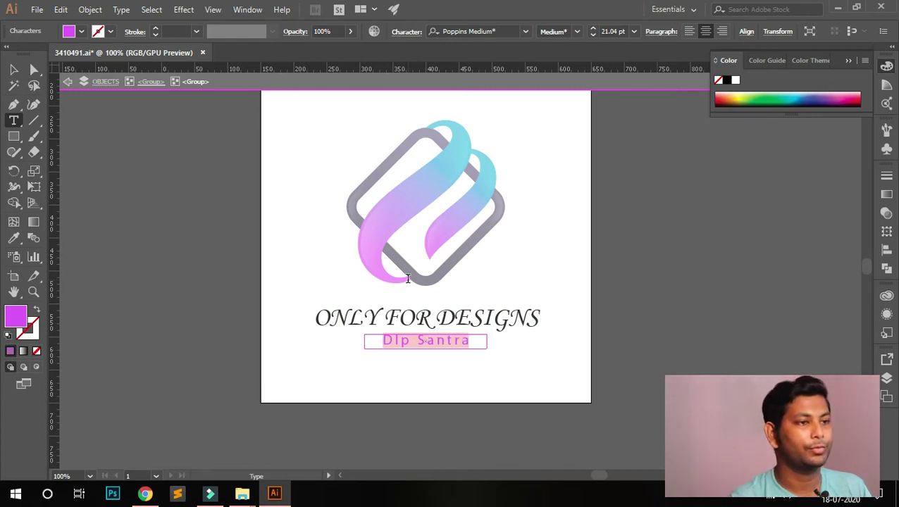
left_click(13, 70)
left_click(215, 184)
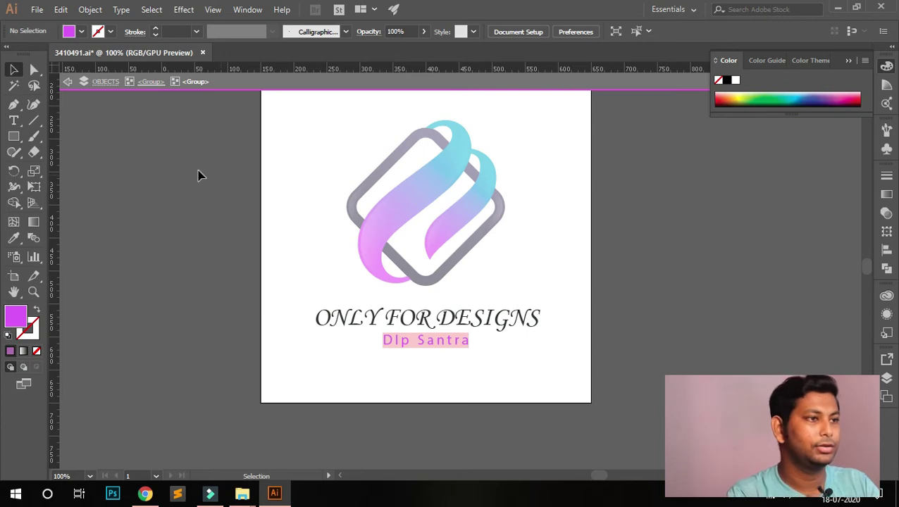
- Fill the name line under the title with a medium grey swatch and exit the group's isolation mode
left_click(427, 342)
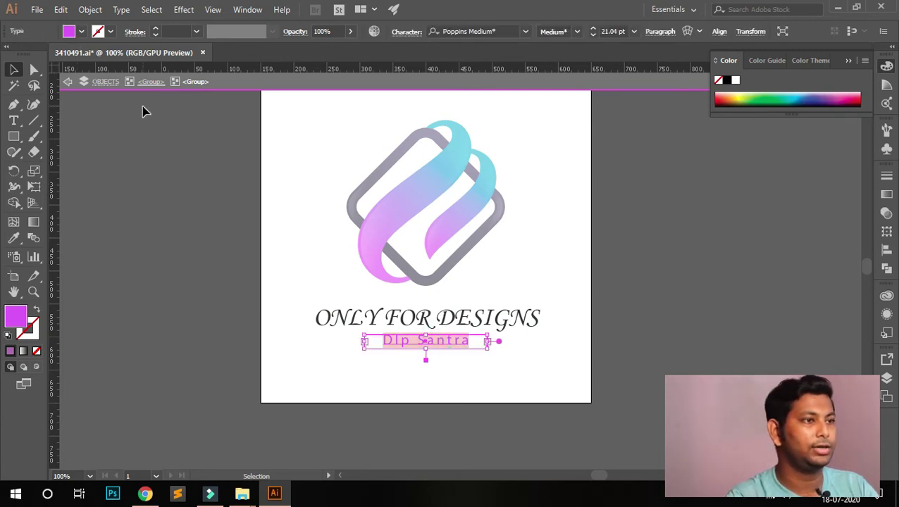
left_click(82, 32)
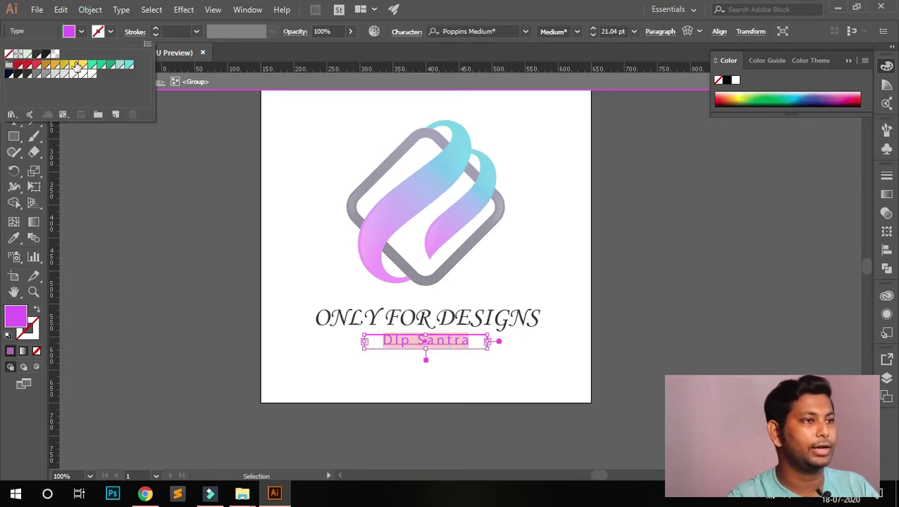
left_click(39, 75)
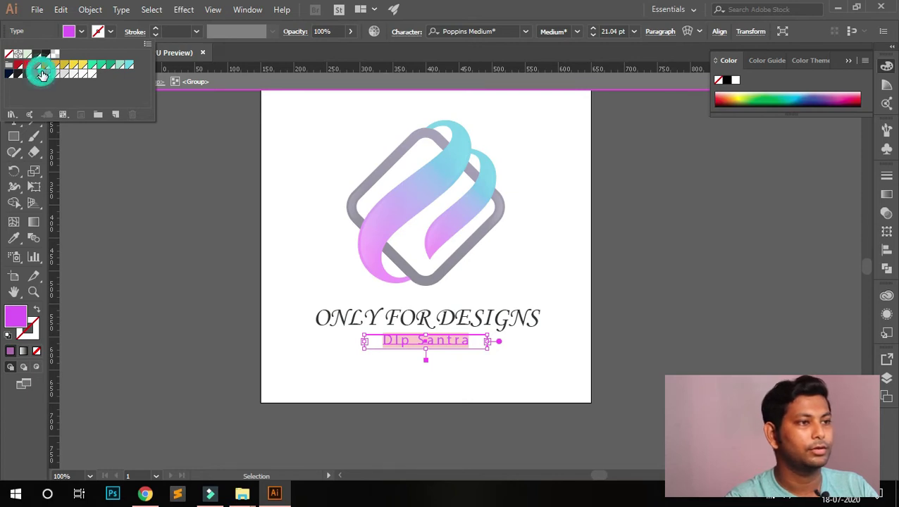
left_click(186, 225)
left_click(761, 348)
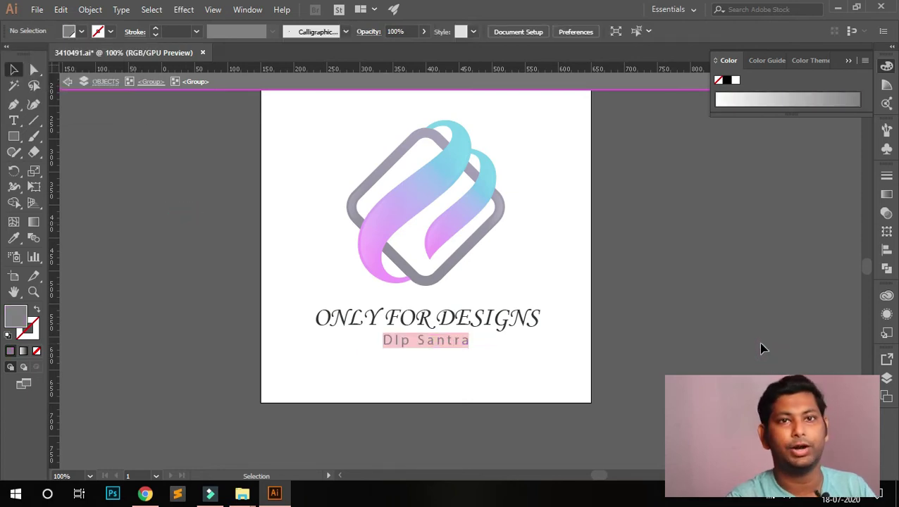
double_click(640, 274)
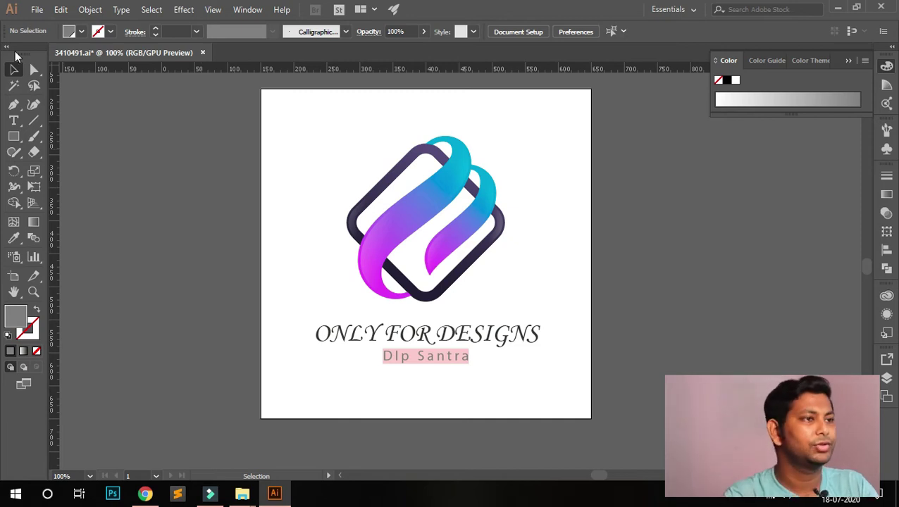
- Begin saving the edited logo under a new name, with the Desktop as the destination folder
left_click(36, 9)
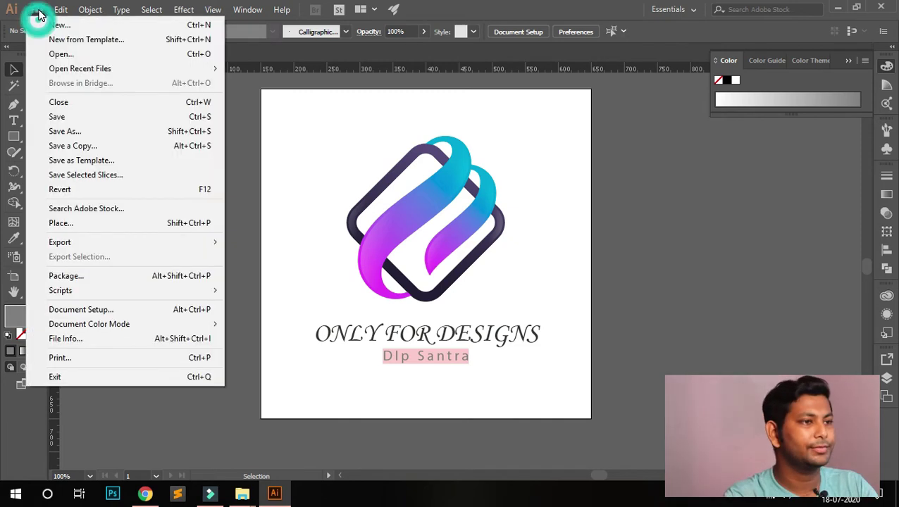
left_click(79, 134)
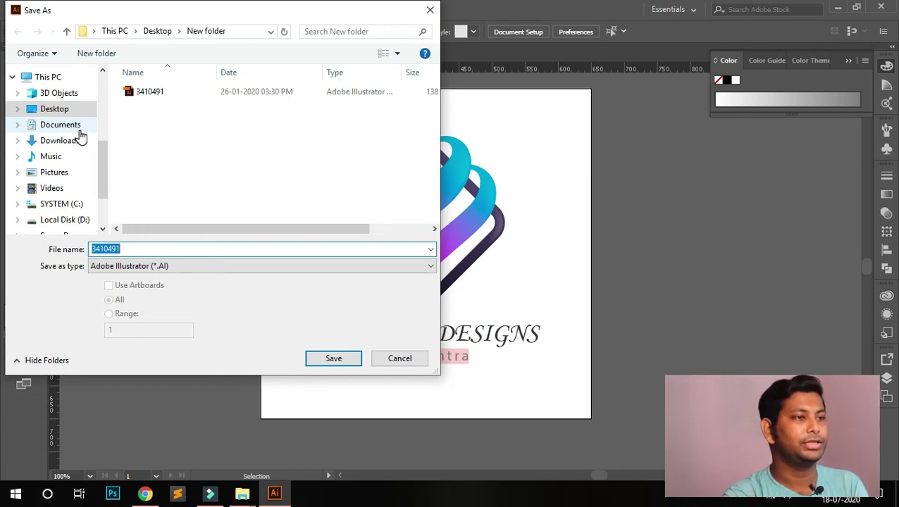
scroll(77, 134, "down", 1)
scroll(55, 99, "up", 2)
scroll(55, 104, "up", 3)
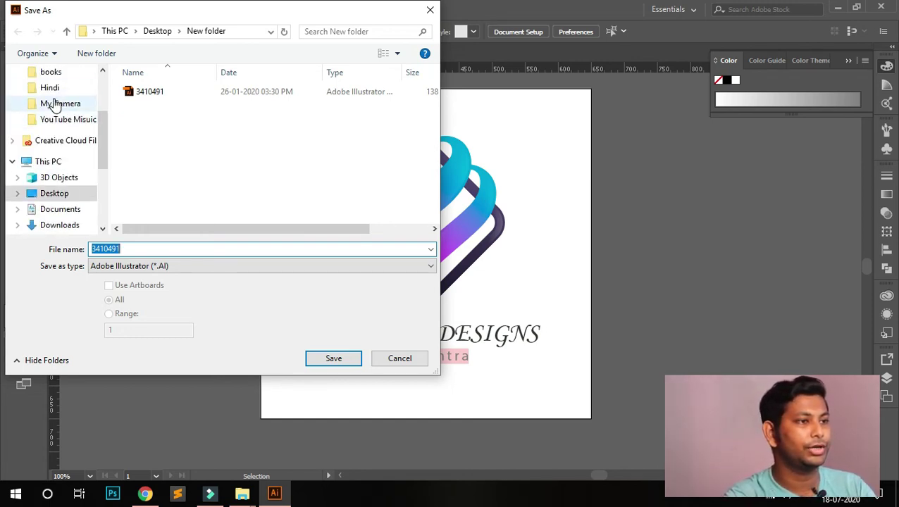
scroll(55, 104, "up", 5)
left_click(52, 97)
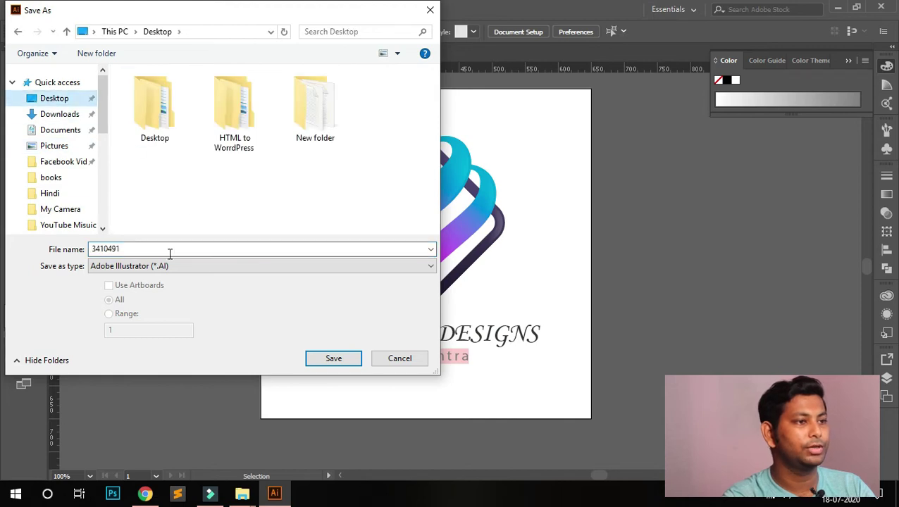
- Name the file Logo, keep the Adobe Illustrator (*.AI) type, and save it with the Illustrator CC options
left_click(145, 267)
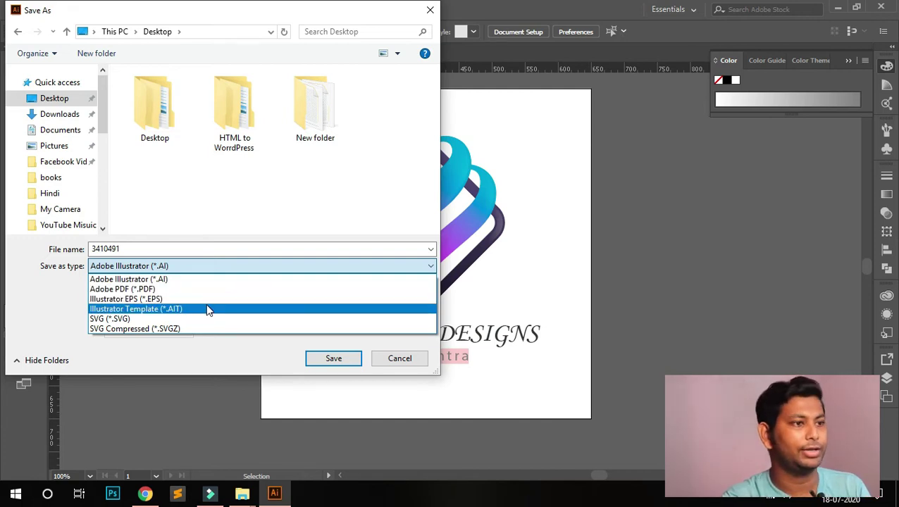
left_click(167, 268)
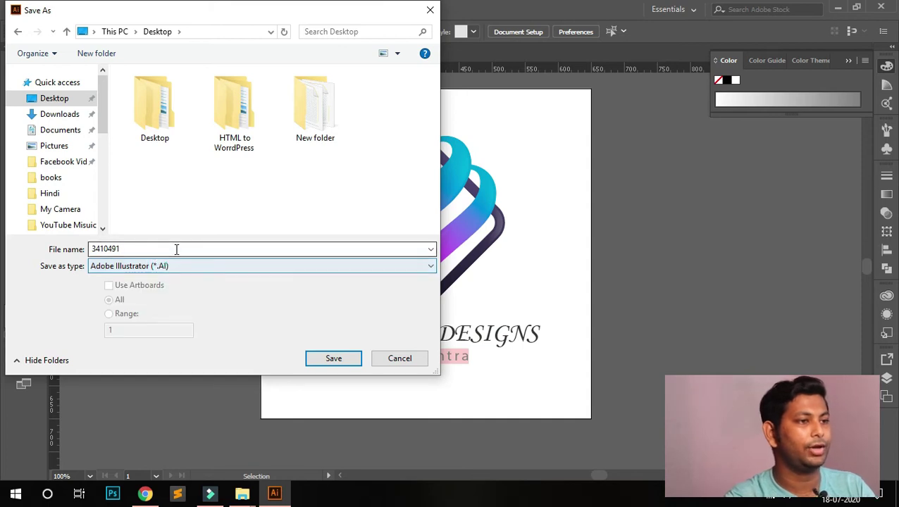
double_click(176, 249)
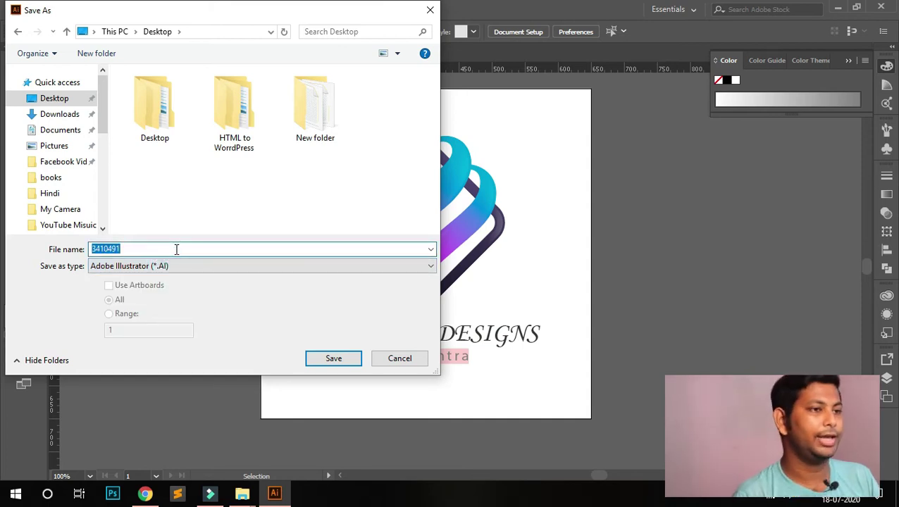
type("Logo")
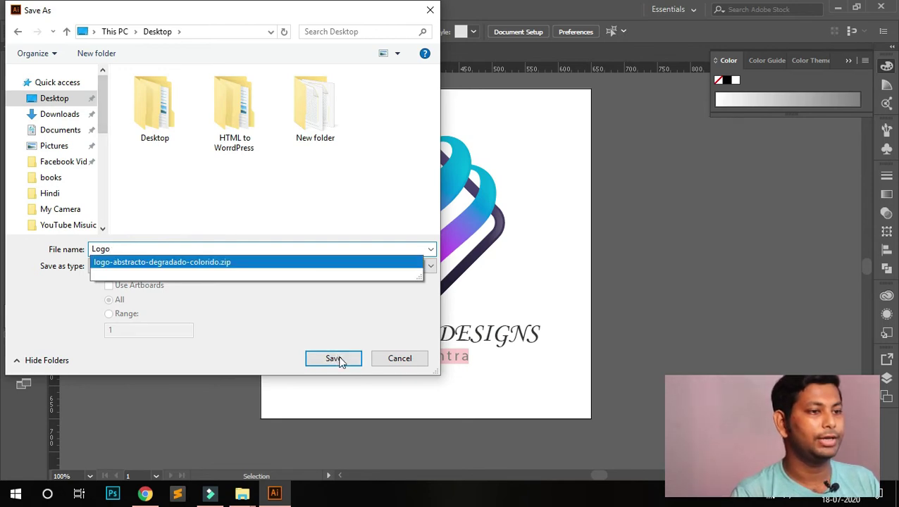
left_click(335, 360)
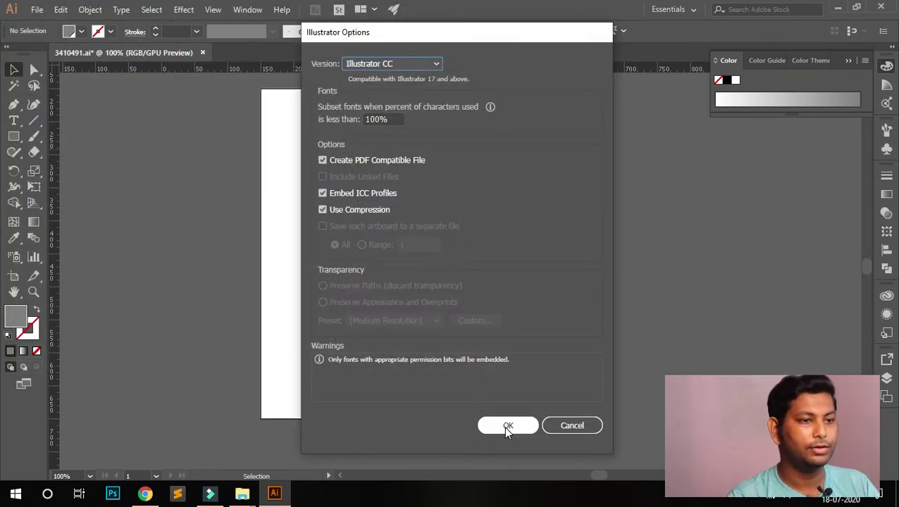
left_click(506, 426)
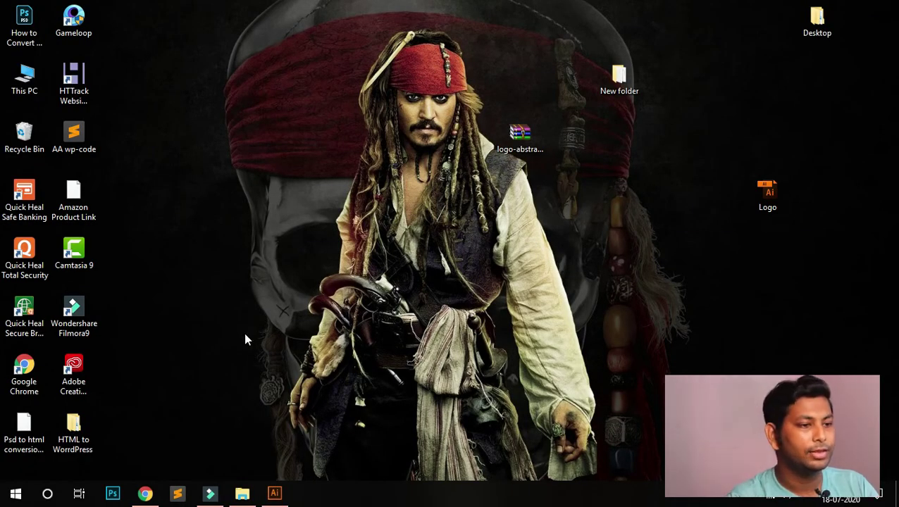
- Return to Illustrator and start exporting the artwork to the Desktop as a PNG named Logo
mouse_move(289, 502)
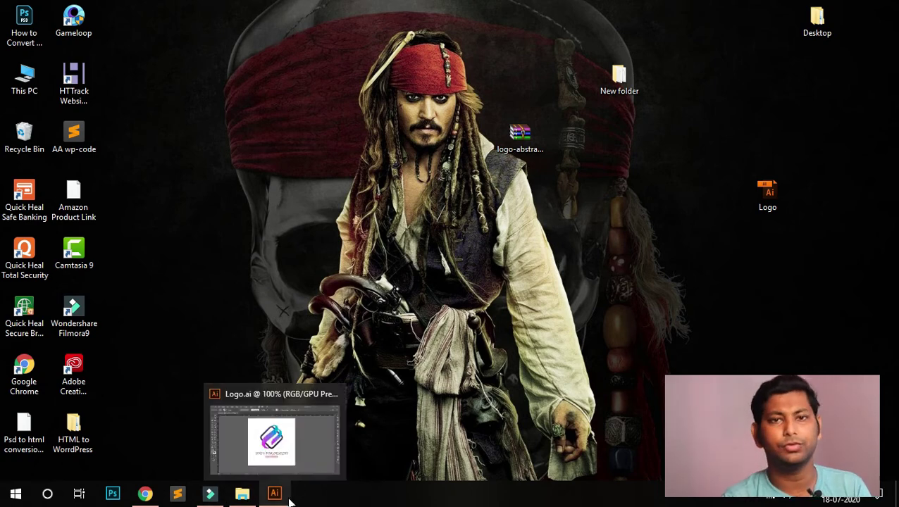
left_click(289, 502)
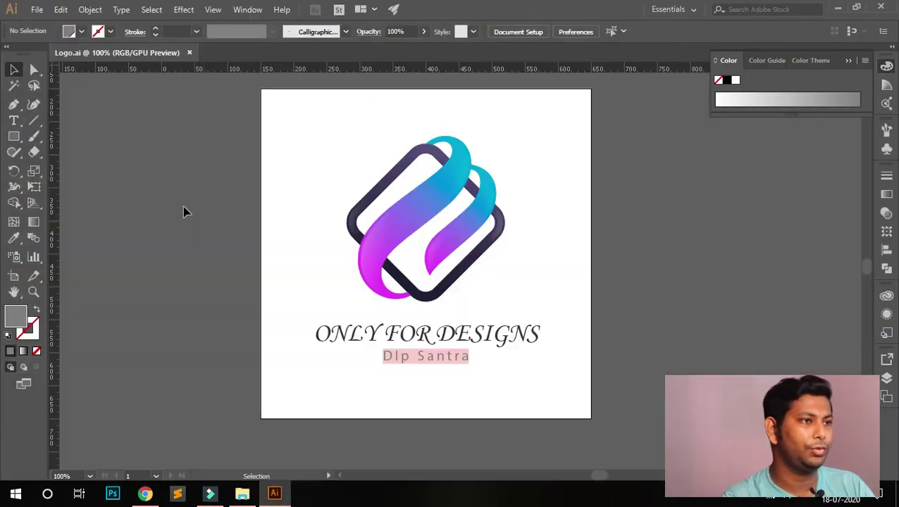
left_click(37, 10)
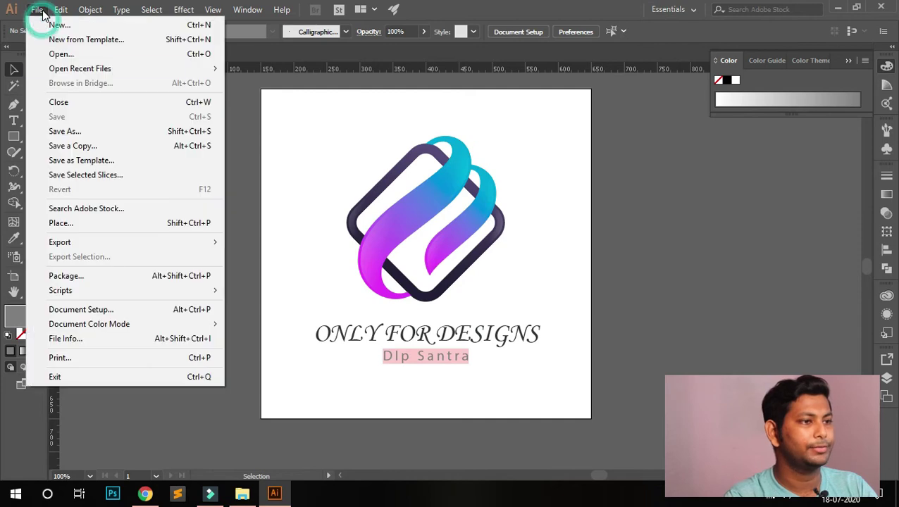
mouse_move(70, 246)
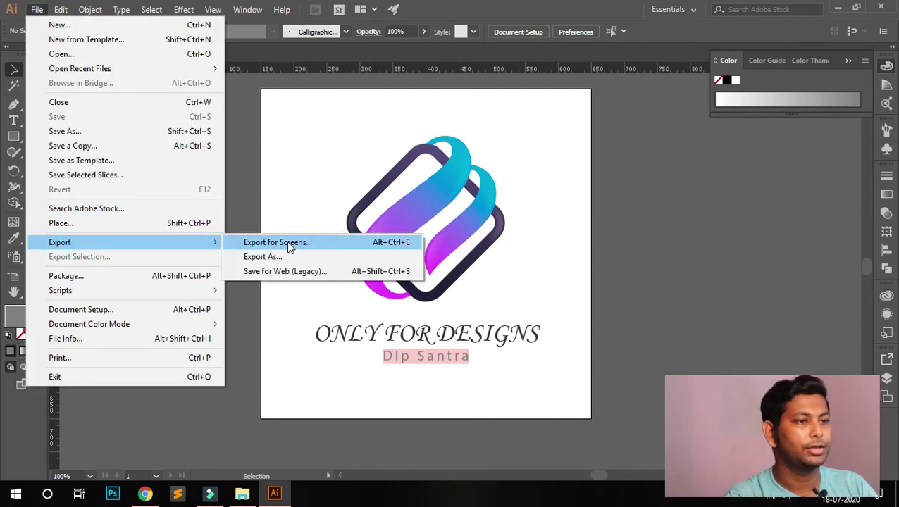
left_click(269, 258)
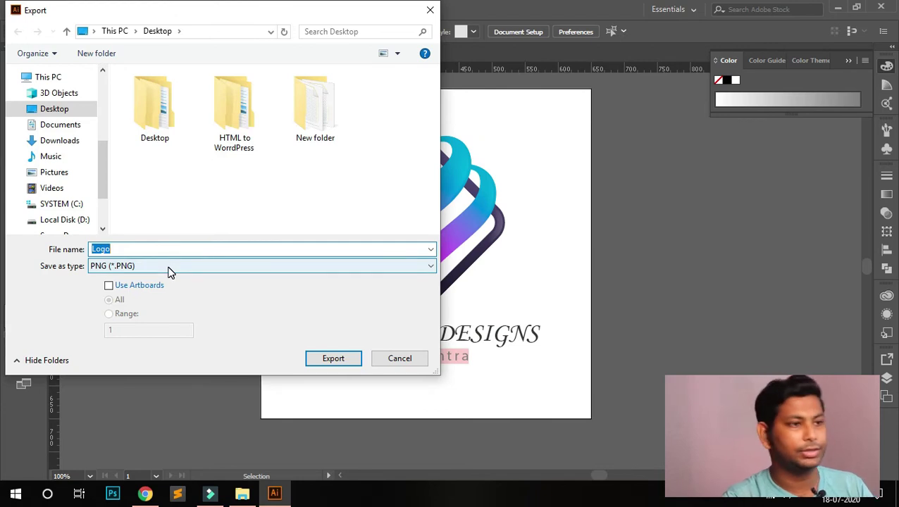
left_click(169, 269)
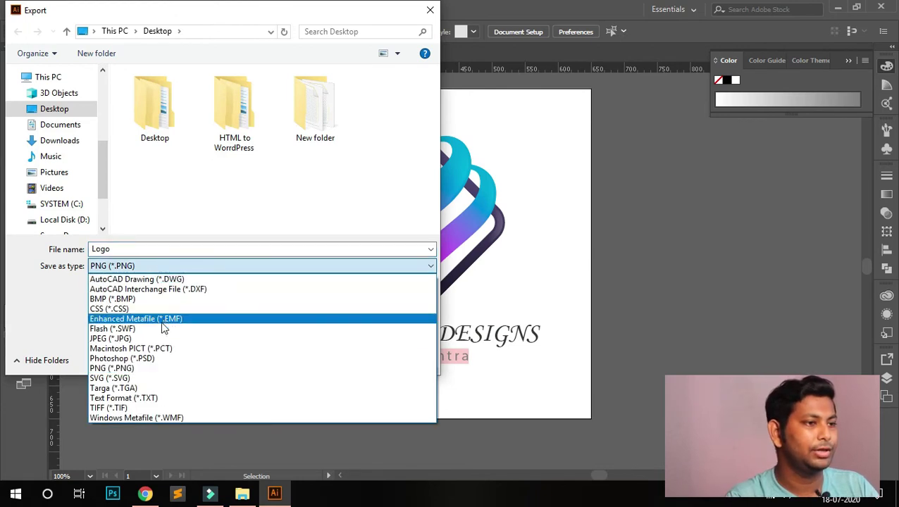
left_click(176, 270)
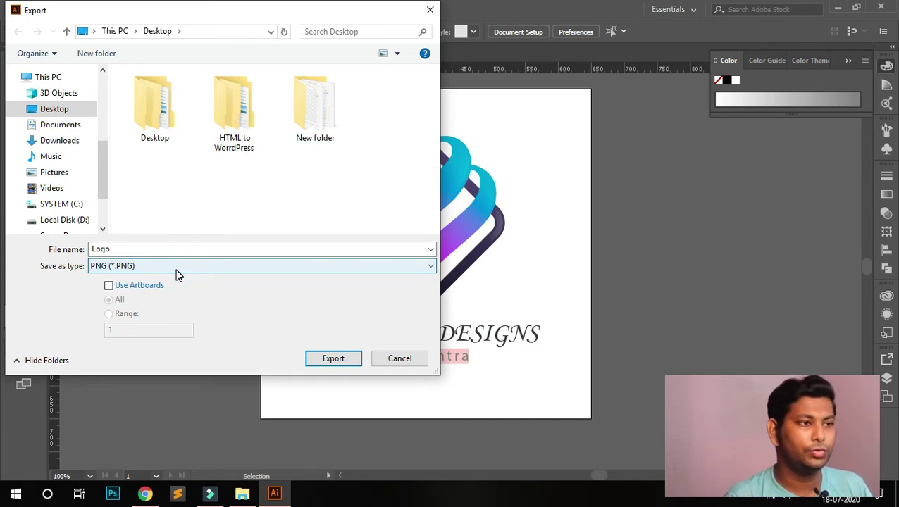
left_click(343, 363)
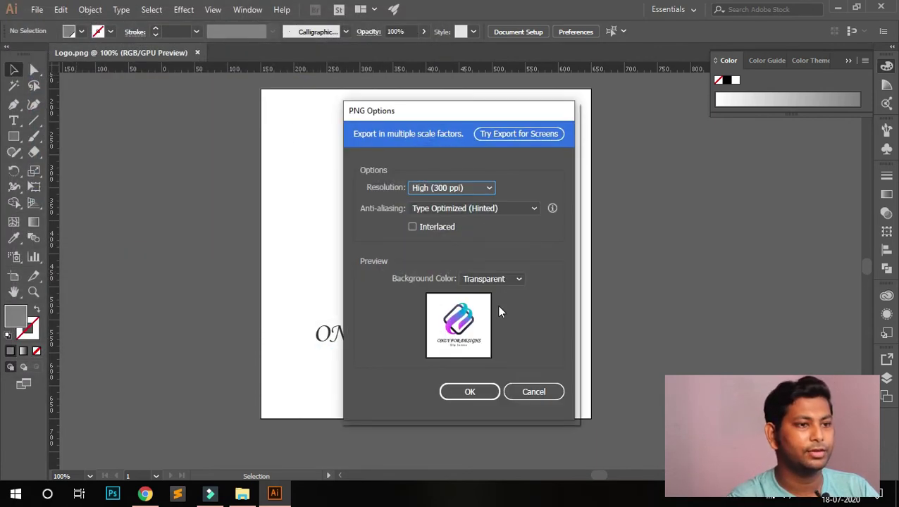
- Export the PNG at High (300 ppi) resolution with a transparent background color, and go back to the desktop
left_click(433, 187)
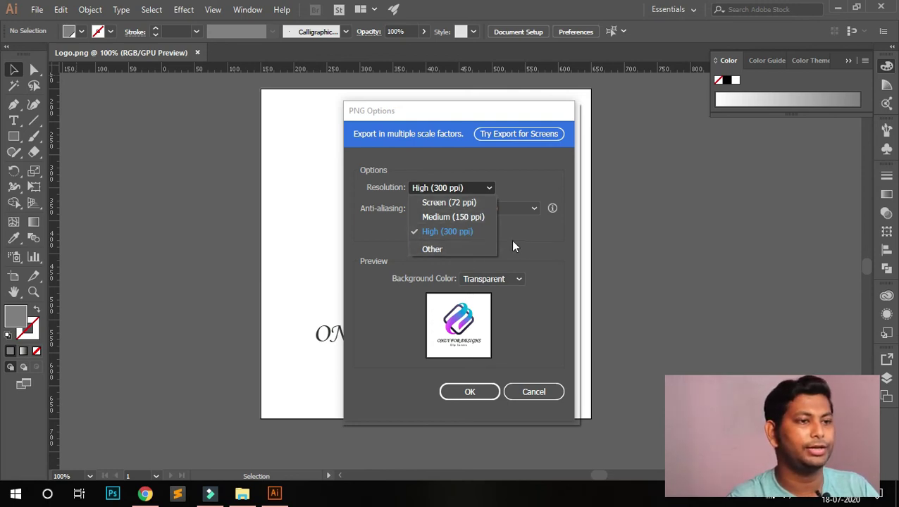
left_click(459, 231)
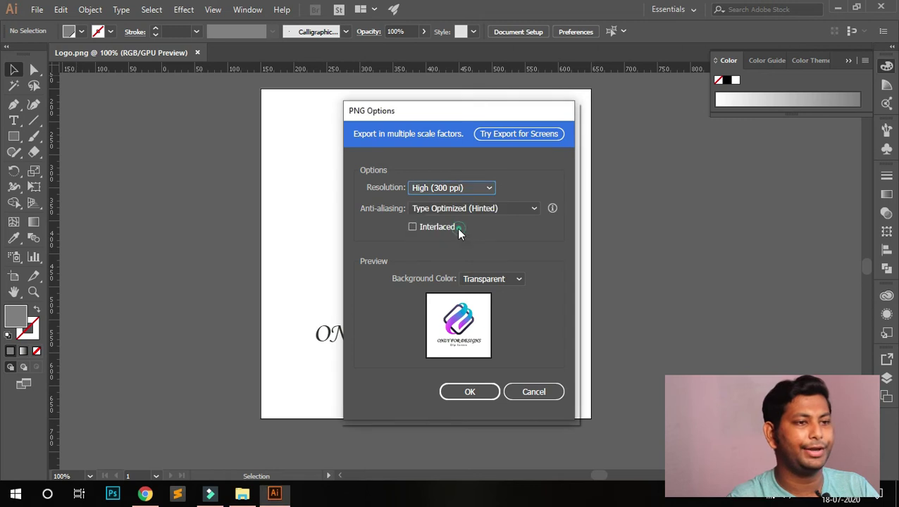
left_click(473, 392)
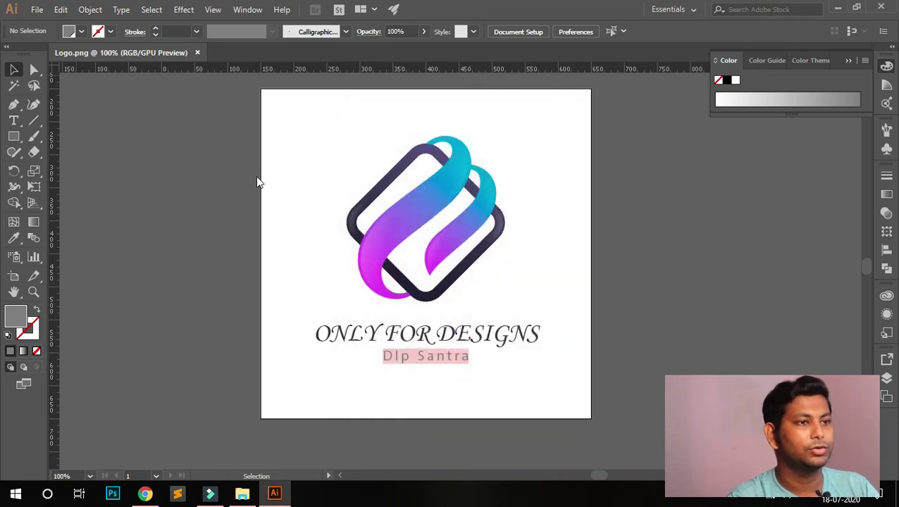
scroll(493, 140, "down", 1)
left_click(837, 9)
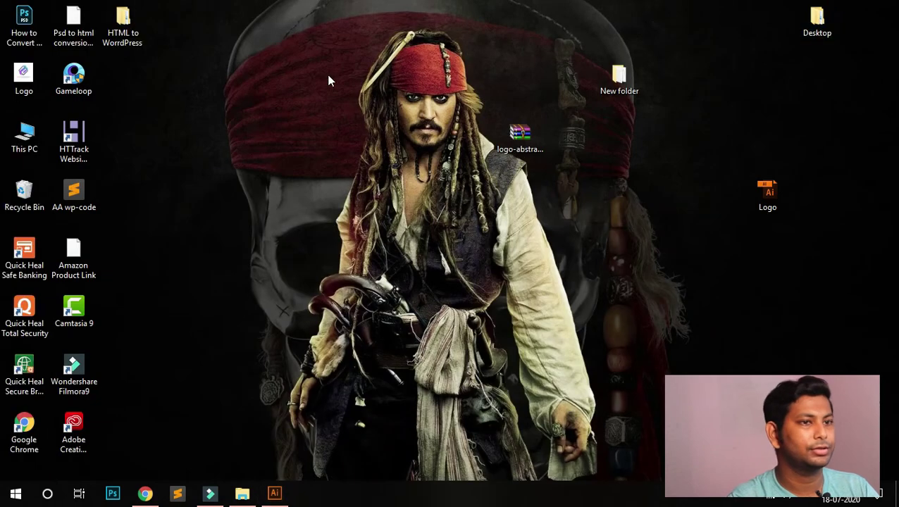
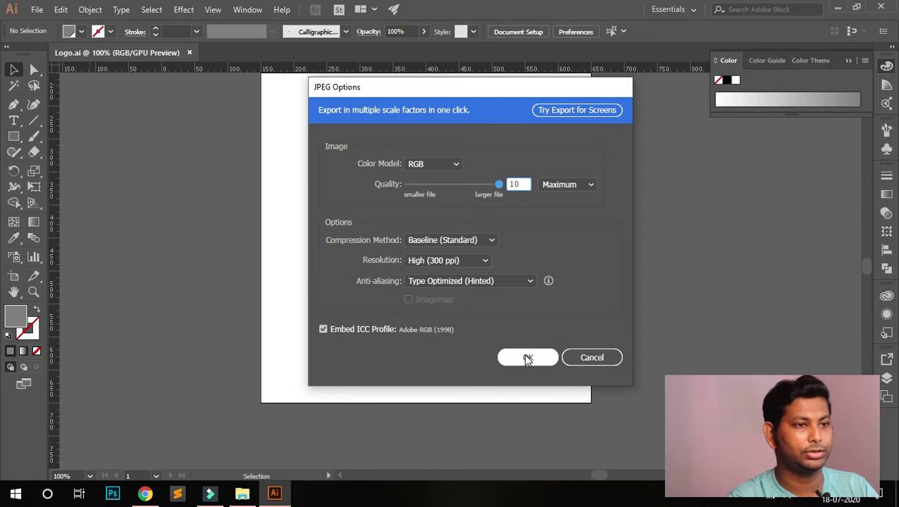
- Export the logo as an RGB JPEG at Maximum quality 10 and High (300 ppi), and go back to the desktop
left_click(528, 358)
scroll(489, 277, "down", 1)
left_click(838, 8)
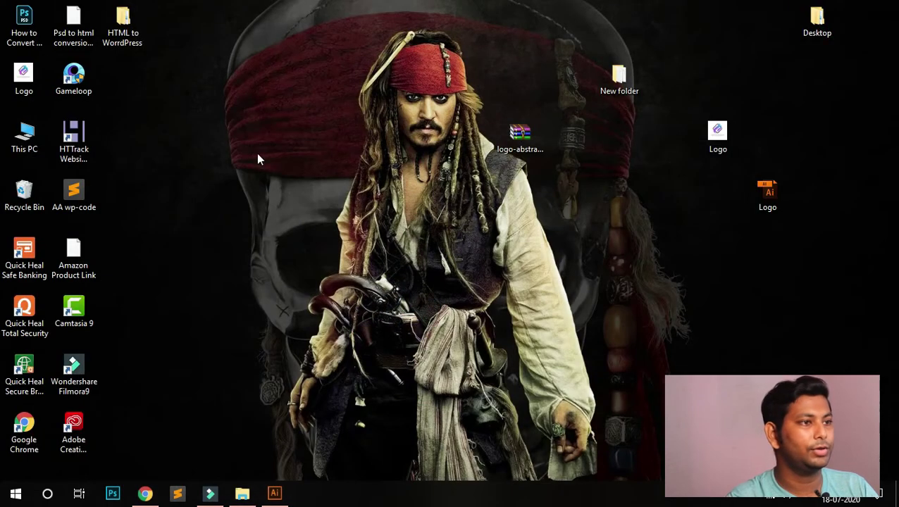
- Place the exported JPG beside the Logo Illustrator file on the desktop, and close its preview in Photos
left_click_drag(34, 83, 718, 188)
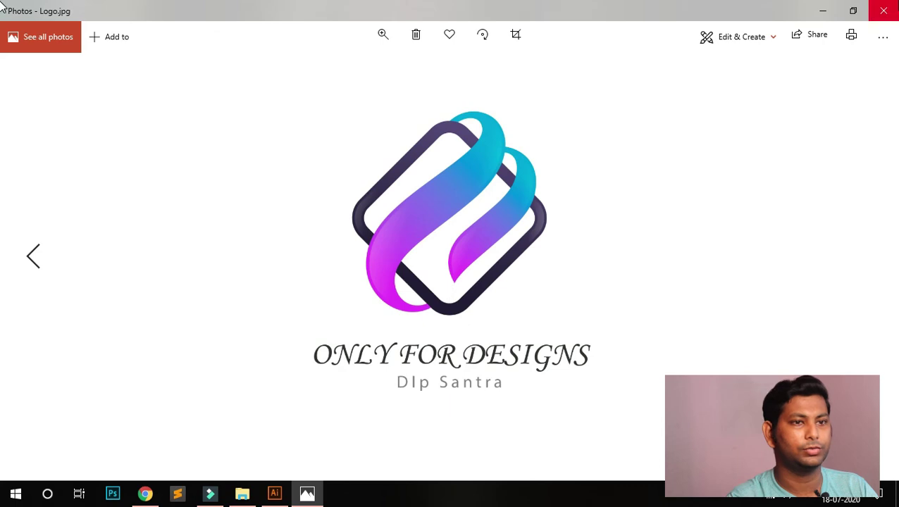
left_click(883, 10)
right_click(722, 150)
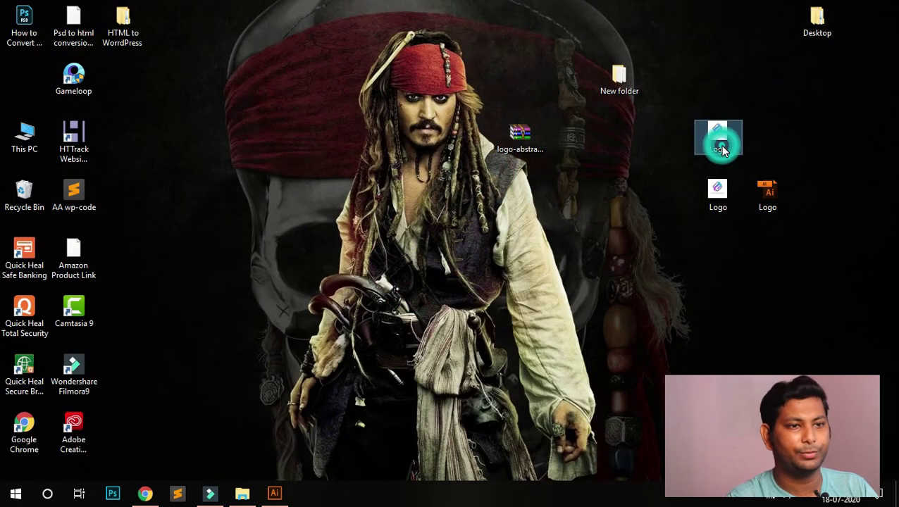
key("Escape")
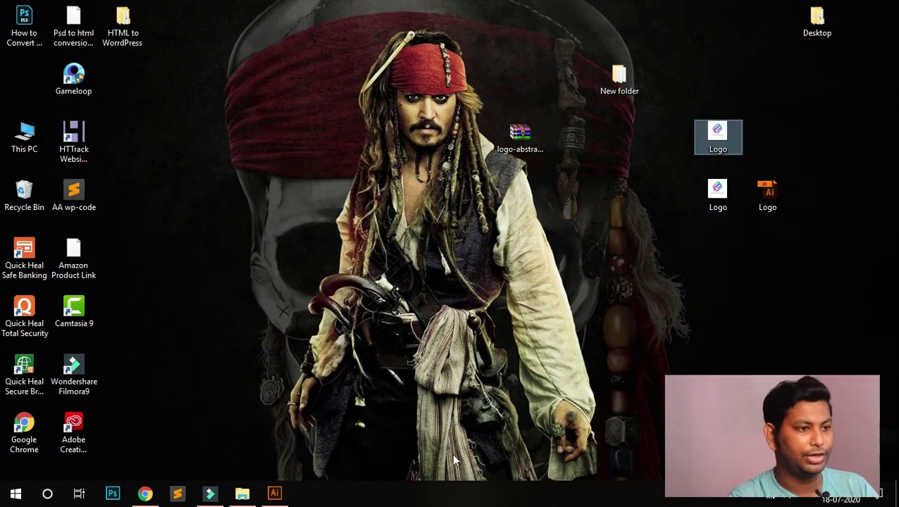
- Return to Illustrator, hide the BACKGROUND layer, and leave nothing selected on the artboard
left_click(275, 493)
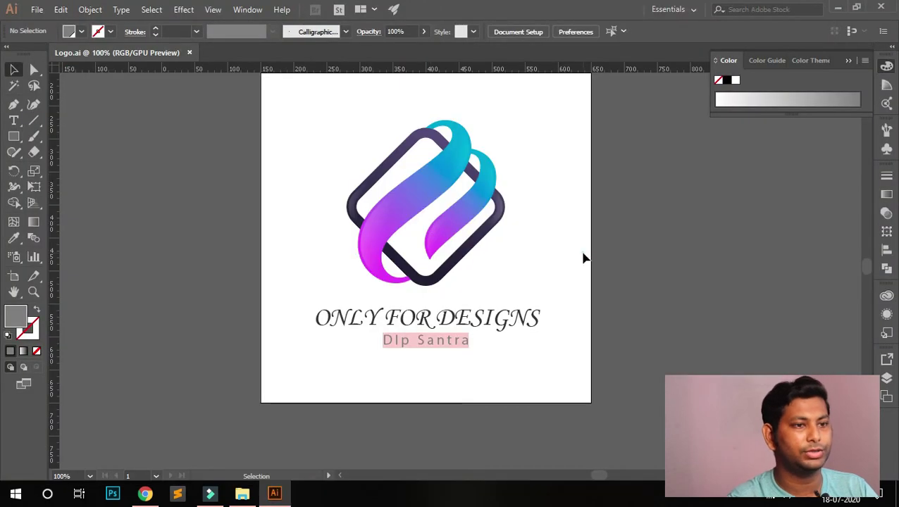
scroll(620, 263, "up", 3)
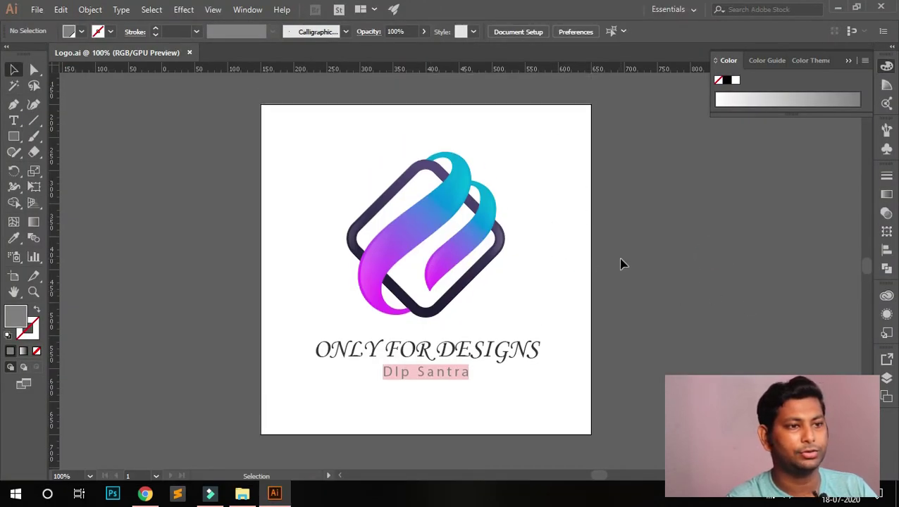
left_click(887, 379)
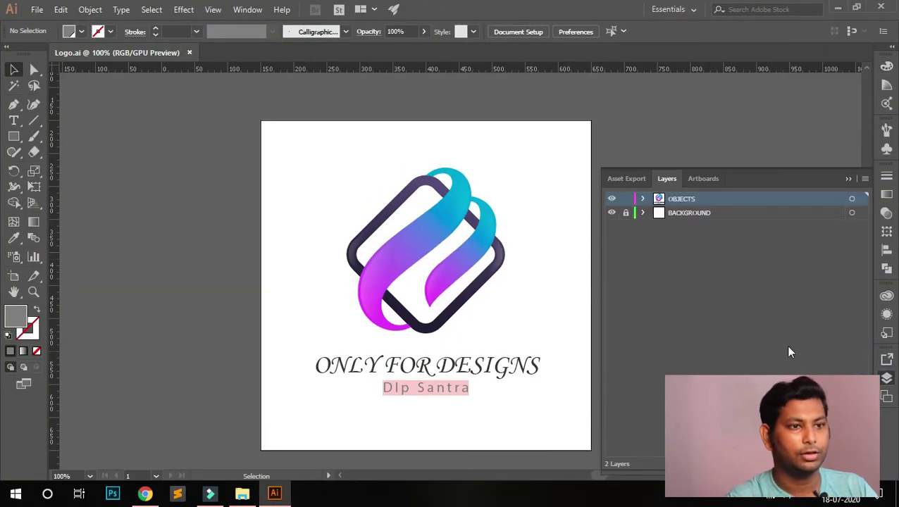
left_click(611, 213)
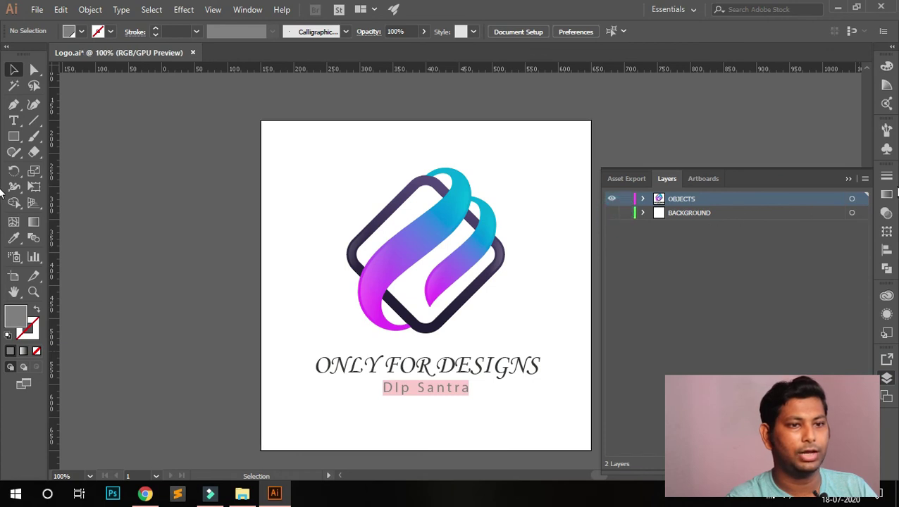
left_click(886, 378)
scroll(636, 160, "down", 1)
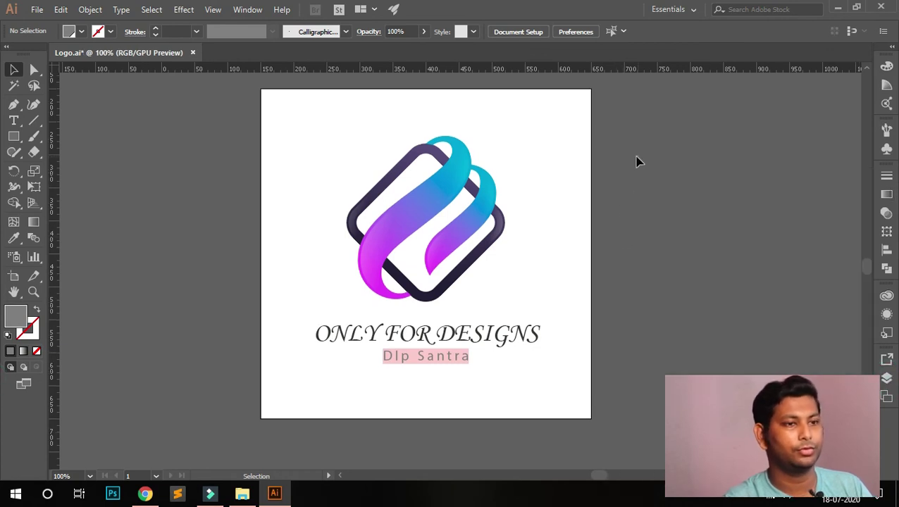
left_click_drag(637, 160, 288, 350)
left_click(217, 277)
- Export the logo without its background to the Desktop as a PNG named Logo, and go back to the desktop
left_click(37, 9)
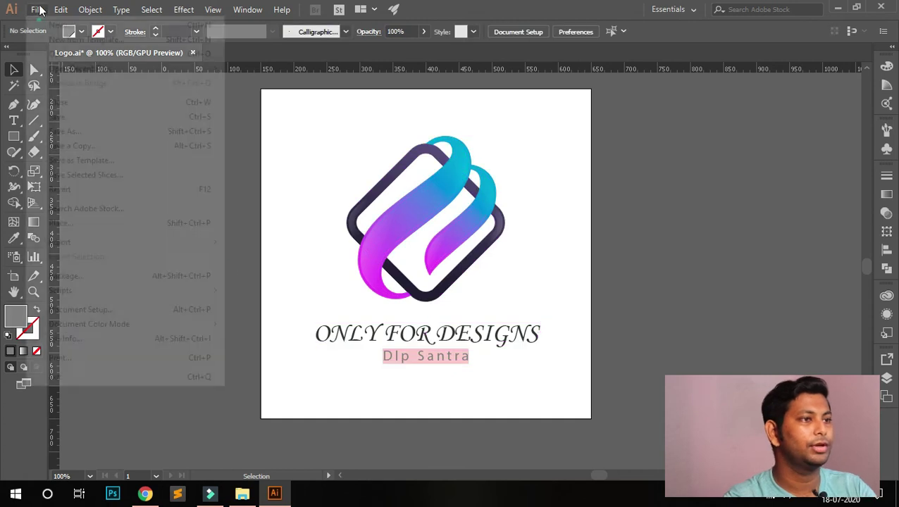
mouse_move(91, 242)
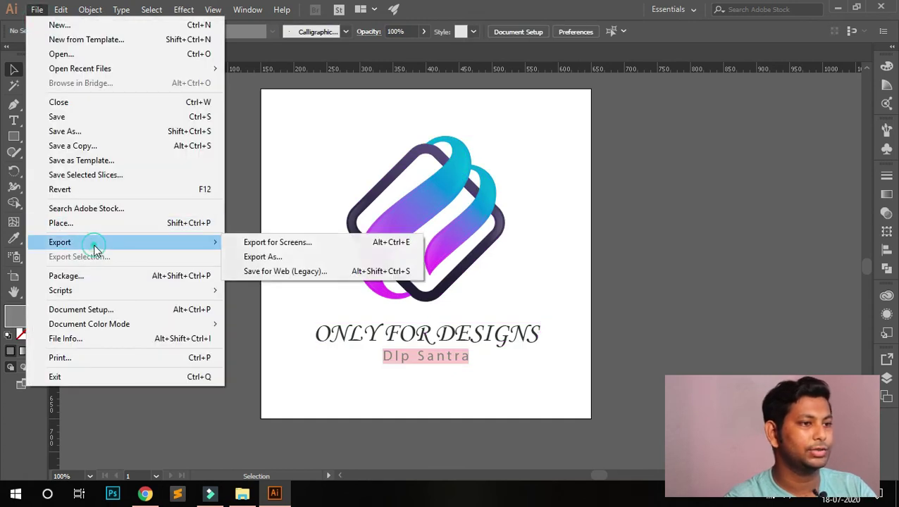
left_click(295, 245)
left_click(141, 266)
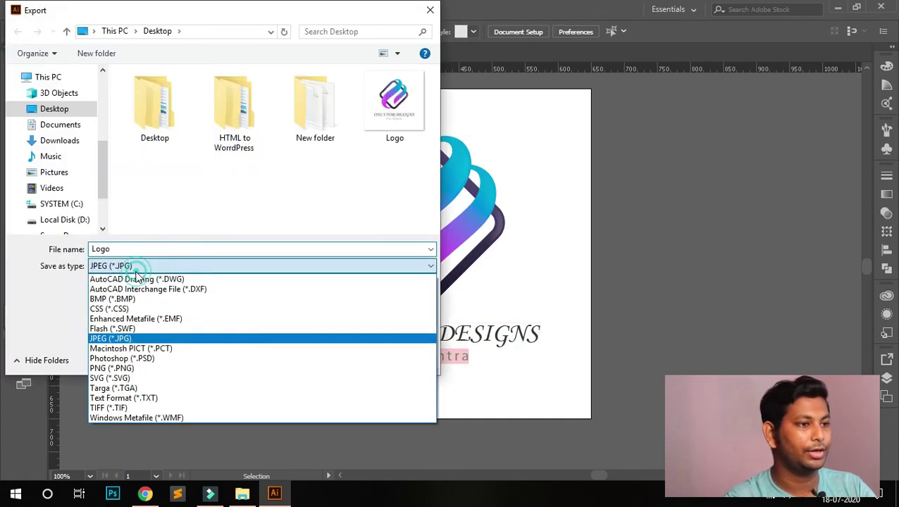
left_click(129, 369)
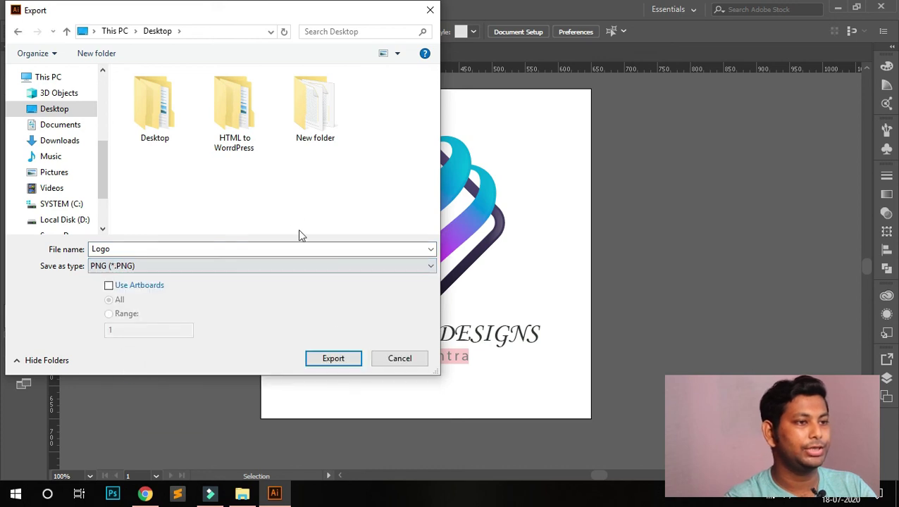
left_click(333, 359)
left_click(470, 393)
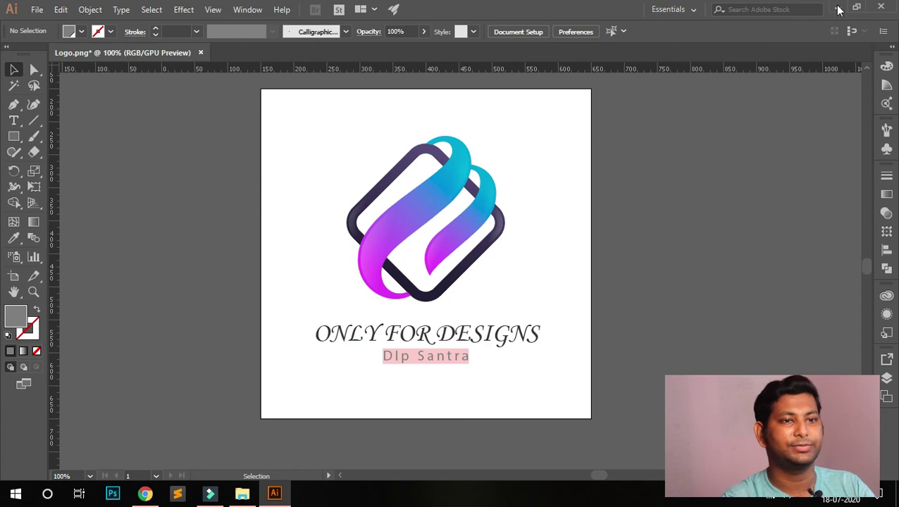
left_click(836, 9)
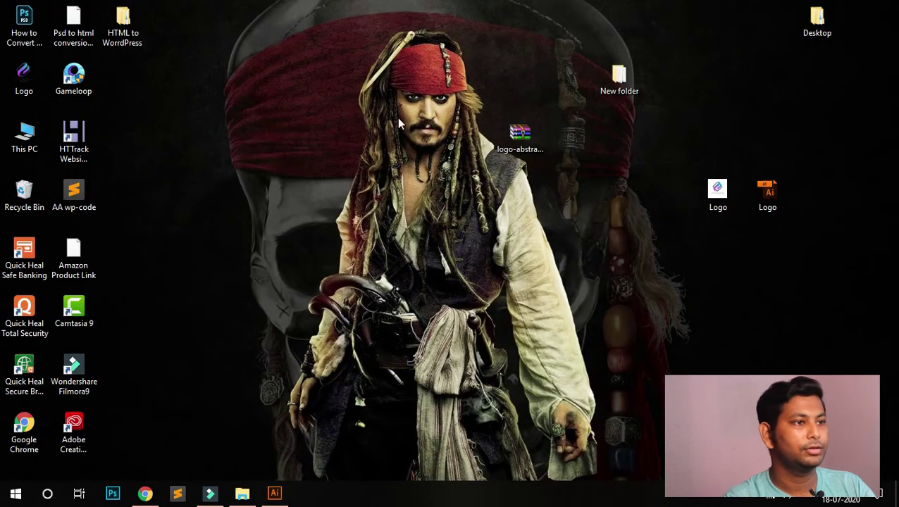
- Place the new Logo PNG above the JPG on the desktop and open it in the image viewer
left_click_drag(24, 77, 704, 137)
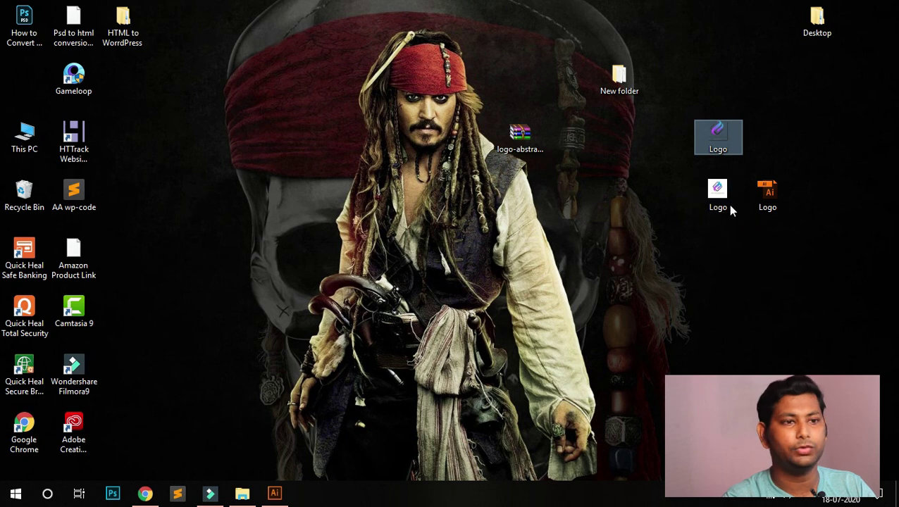
double_click(723, 140)
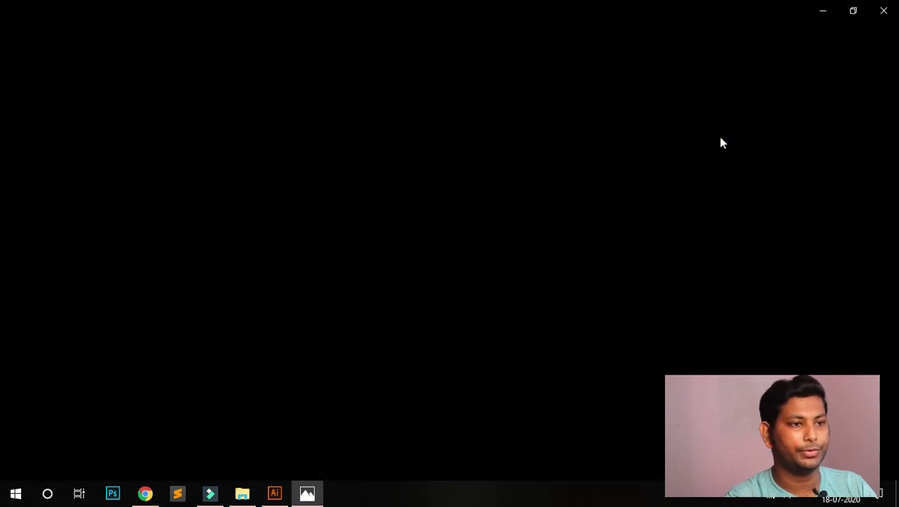